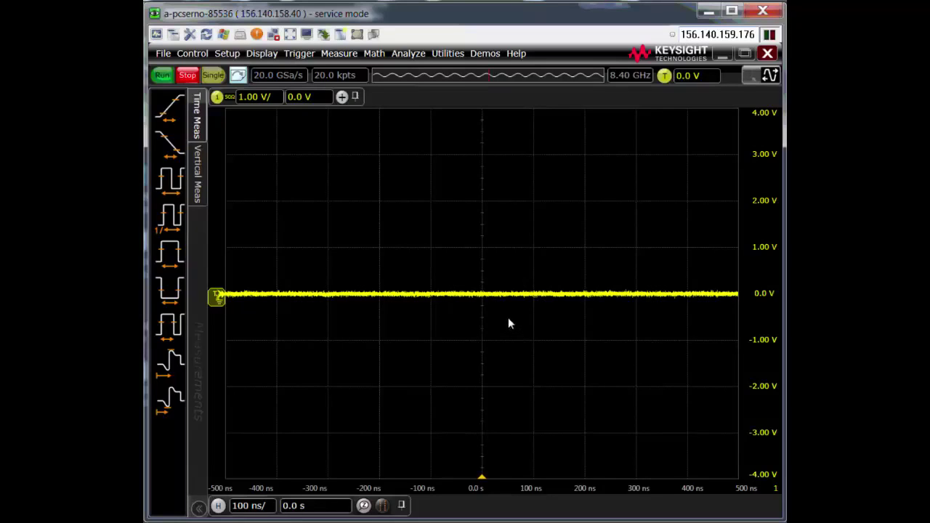
- Open the demo wizard and load the SD UHS-I Card compliance demo report
left_click(479, 53)
left_click(520, 68)
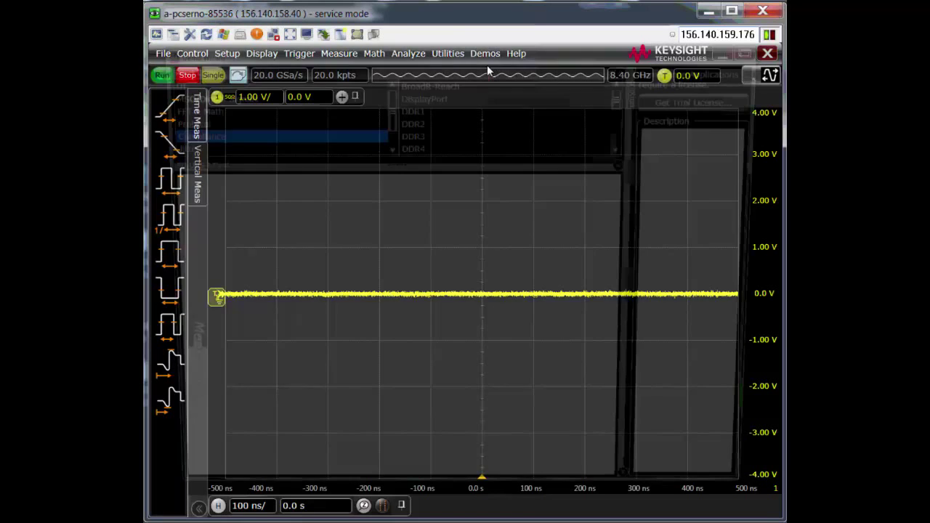
scroll(498, 134, "down", 3)
left_click(436, 146)
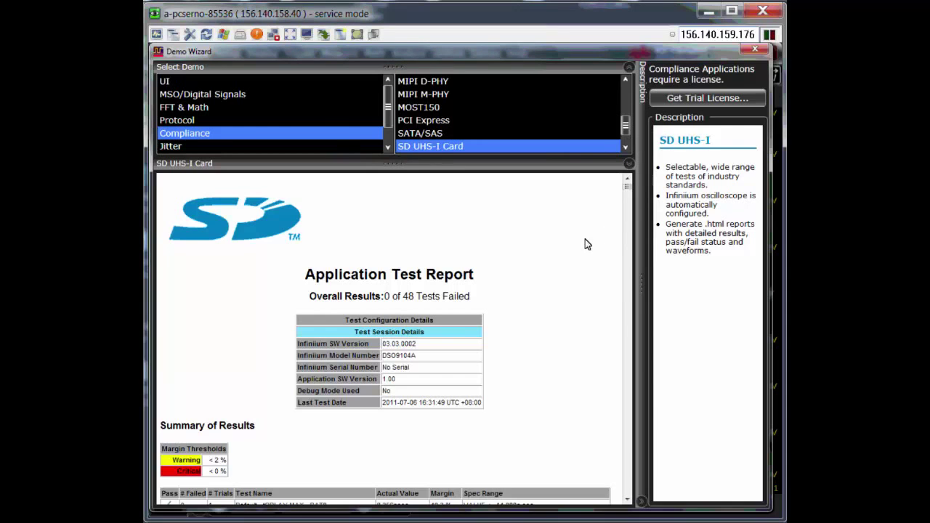
scroll(551, 272, "down", 2)
left_click(429, 150)
- Scroll through the SD UHS-I Card demo report, then close the demo wizard
scroll(532, 305, "down", 5)
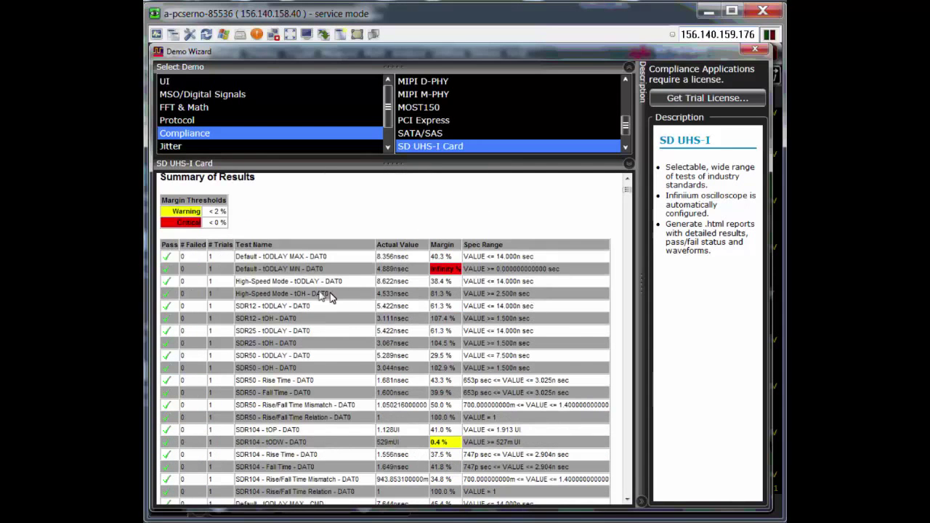
scroll(340, 403, "down", 2)
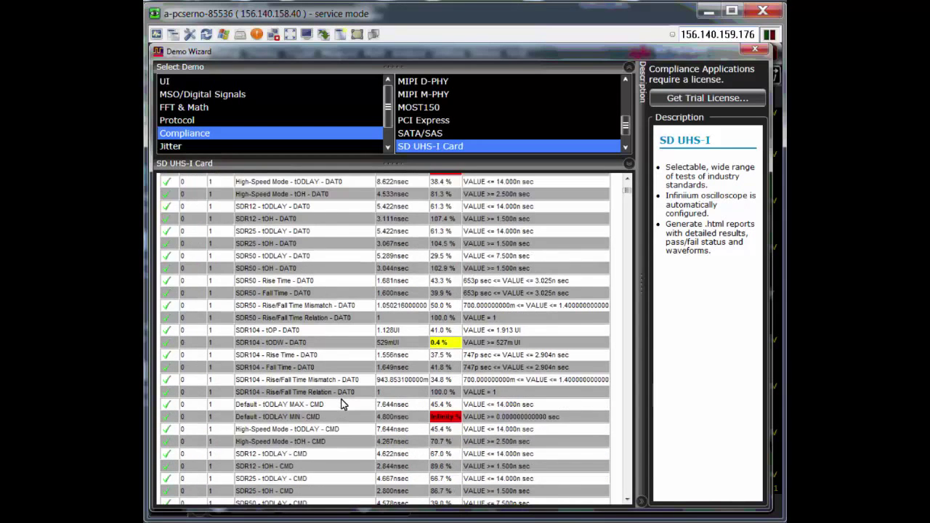
scroll(342, 404, "down", 7)
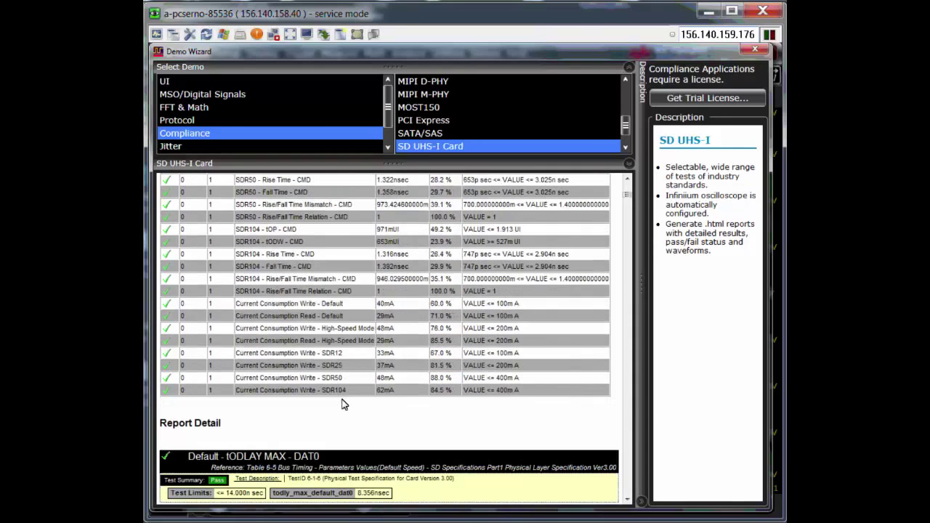
scroll(336, 381, "down", 2)
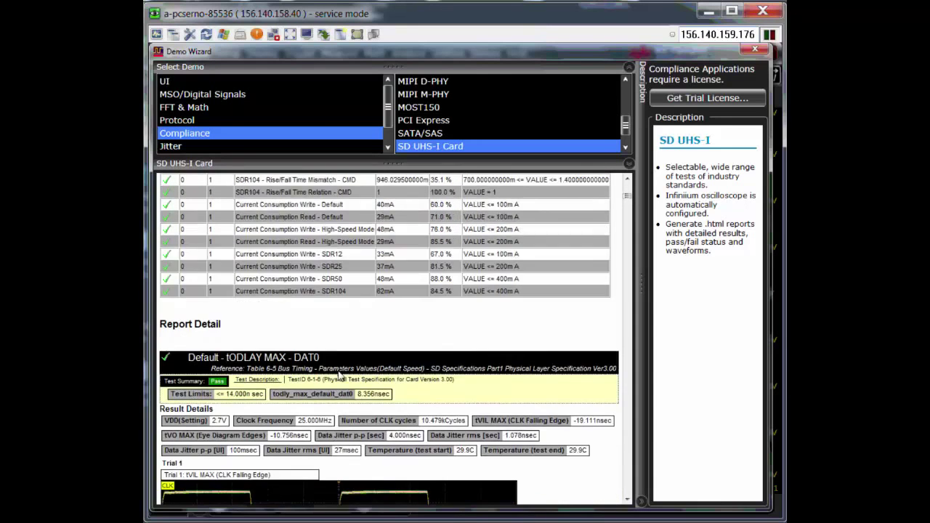
scroll(338, 374, "down", 13)
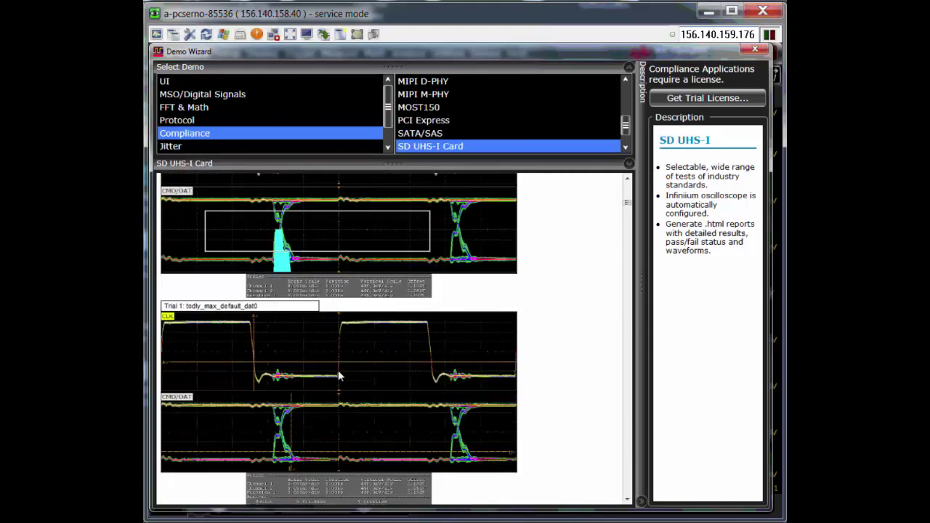
scroll(339, 375, "down", 15)
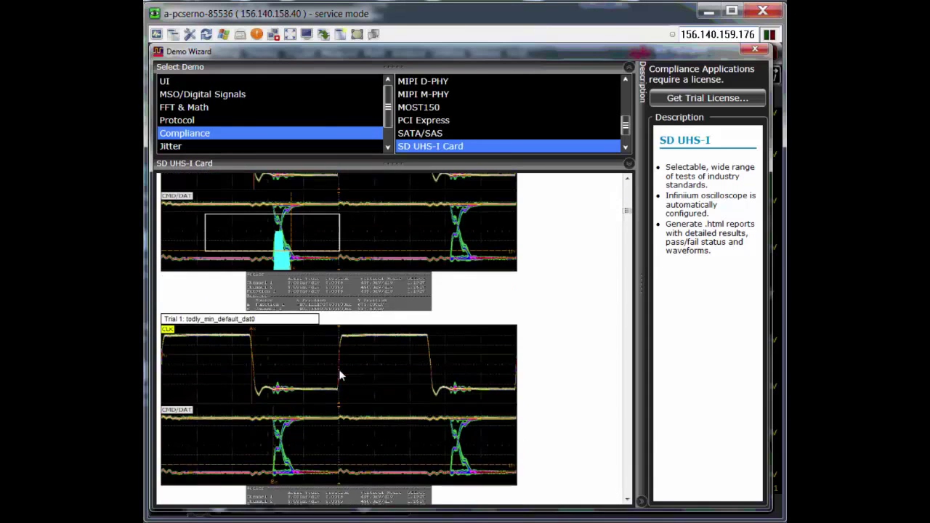
scroll(340, 375, "down", 15)
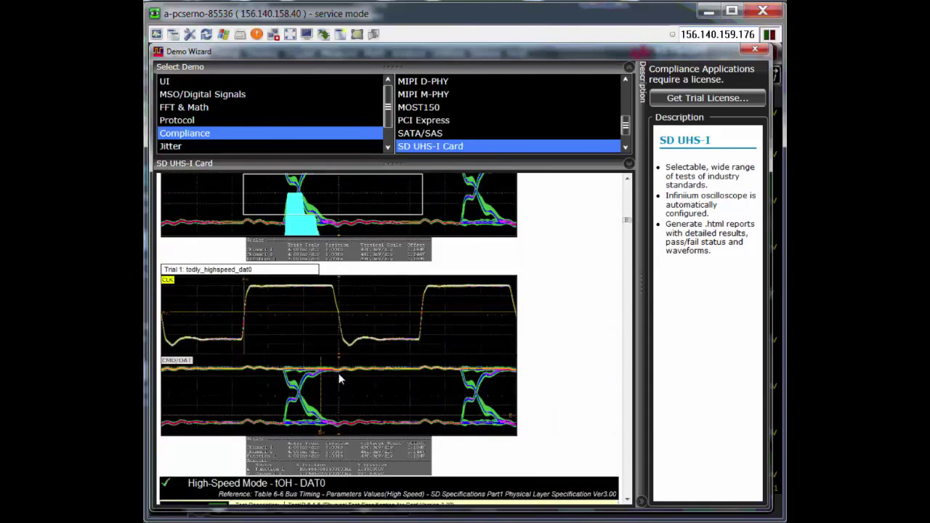
scroll(339, 375, "down", 15)
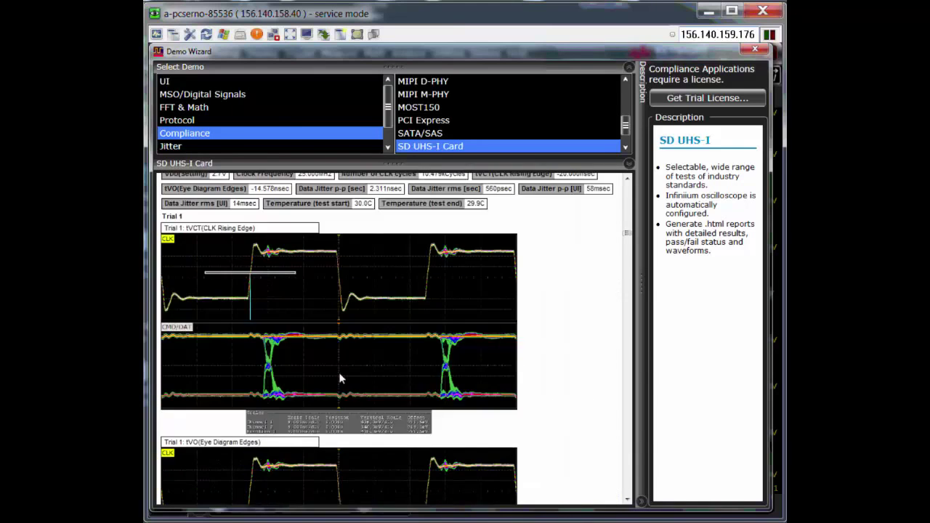
scroll(339, 378, "down", 15)
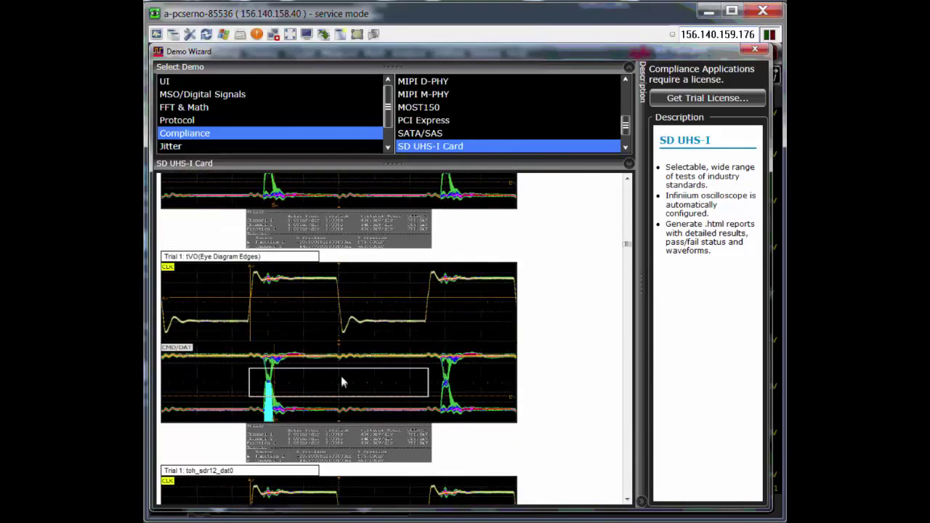
scroll(342, 381, "down", 15)
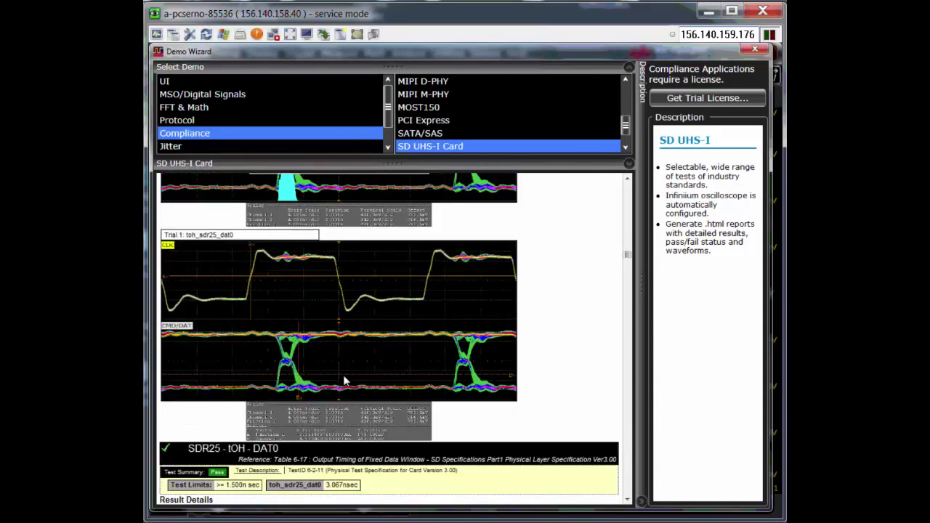
scroll(344, 381, "down", 15)
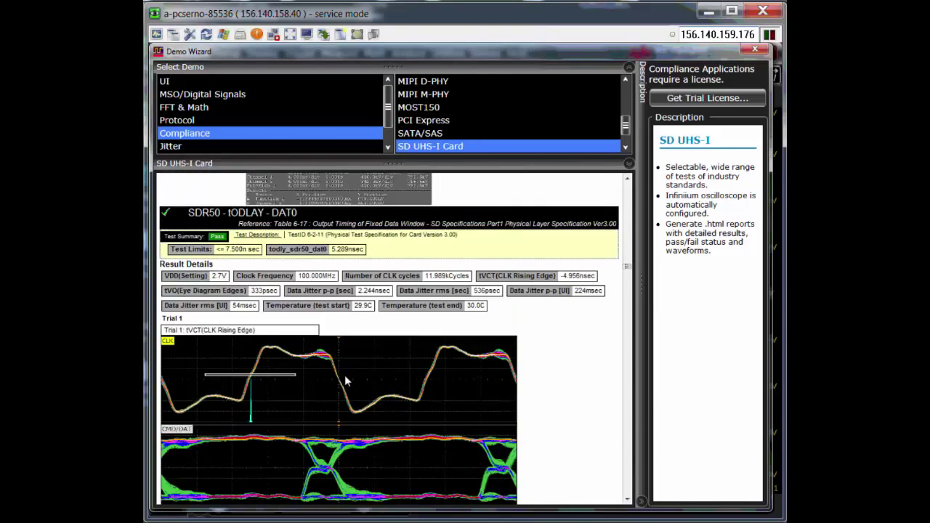
scroll(345, 374, "down", 15)
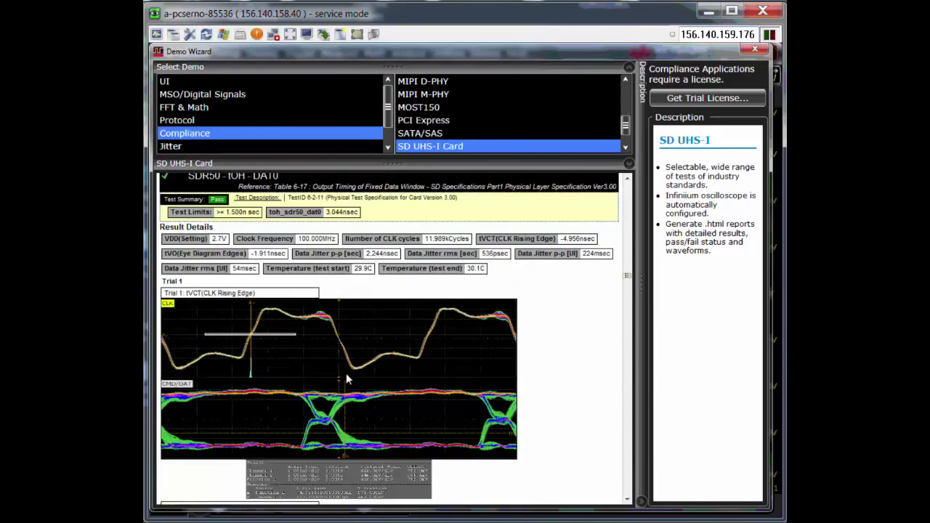
scroll(347, 379, "down", 15)
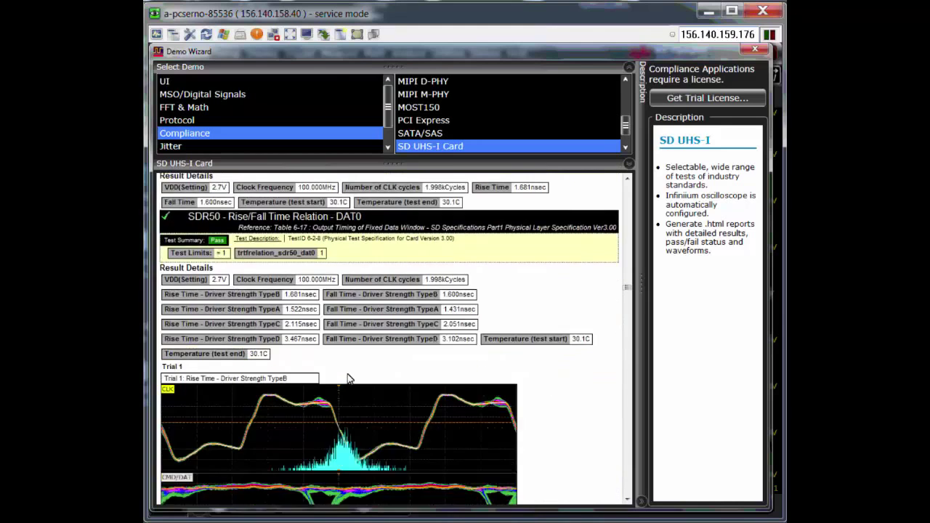
scroll(346, 379, "down", 3)
left_click(753, 49)
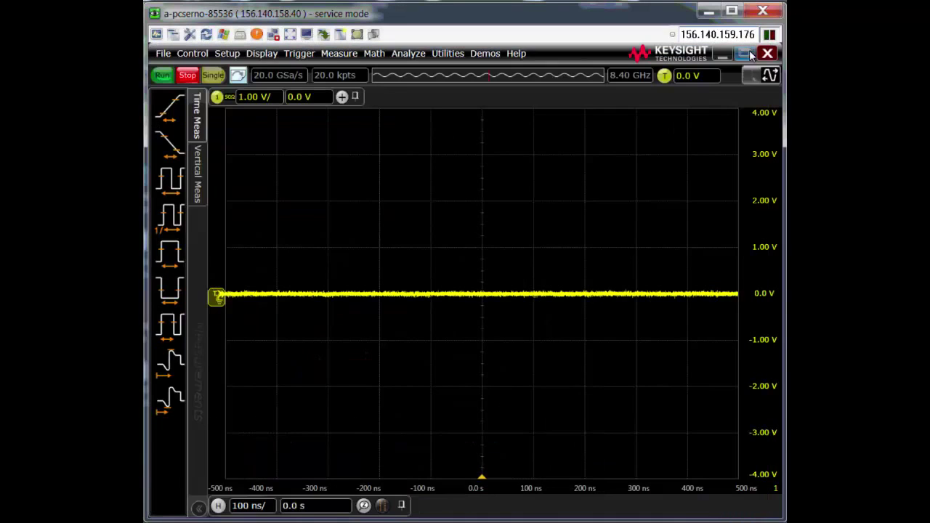
- Launch the N6461A SD UHSII Test App from Analyze > Automated Test Apps
left_click(407, 54)
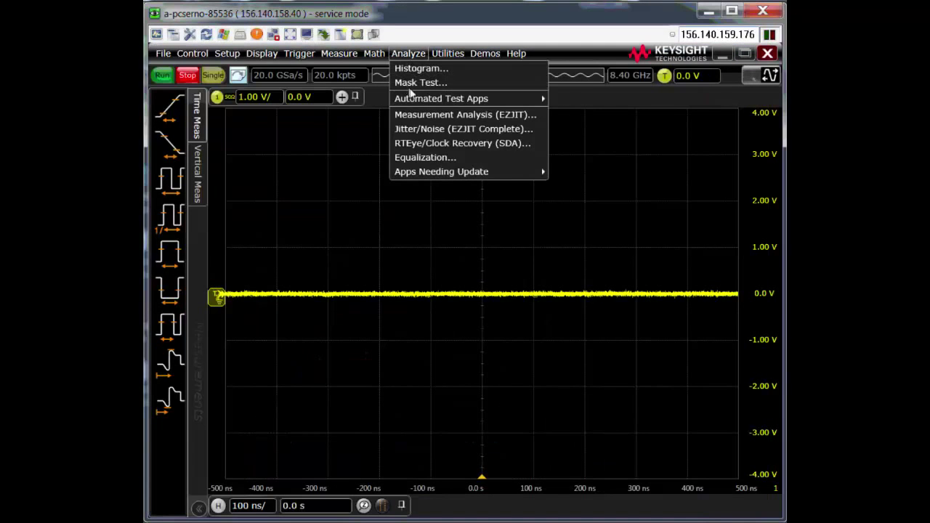
mouse_move(481, 102)
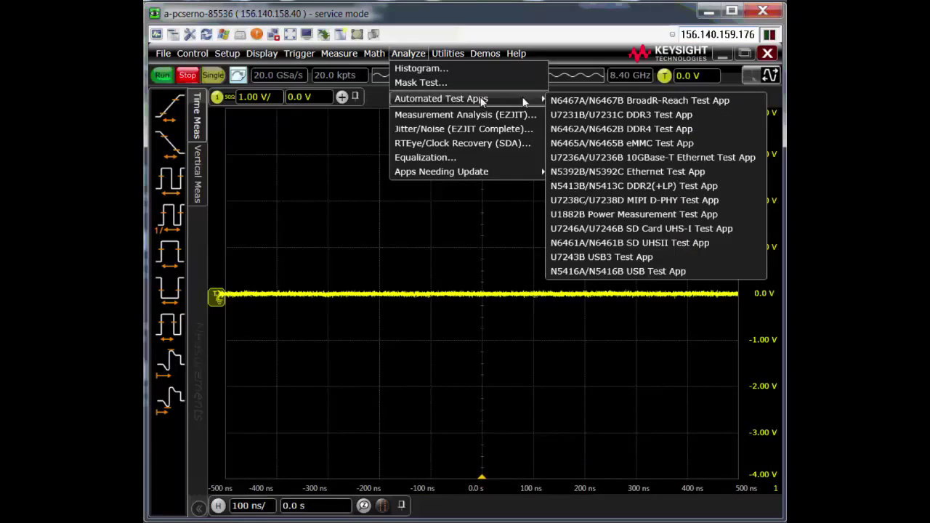
left_click(610, 246)
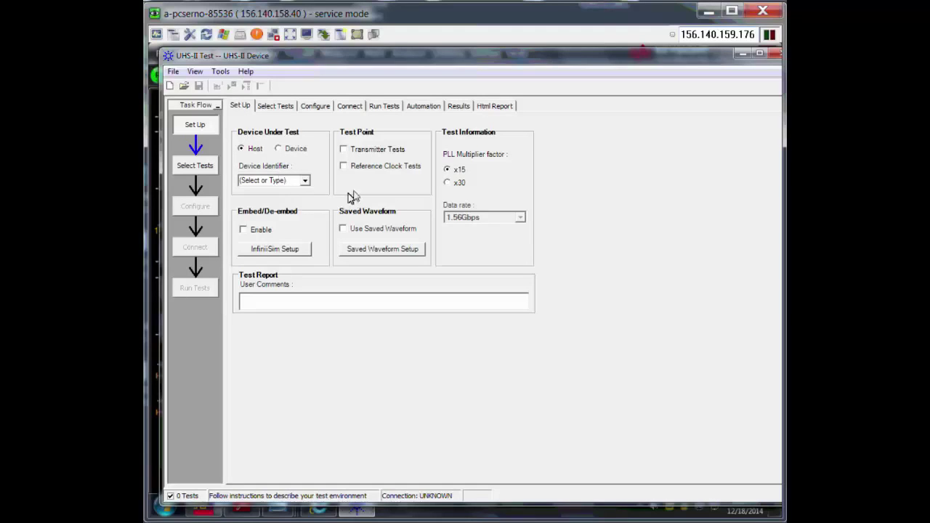
- Include Transmitter and Reference Clock tests, enable Use Saved Waveform, and open Saved Waveform Setup
left_click(344, 150)
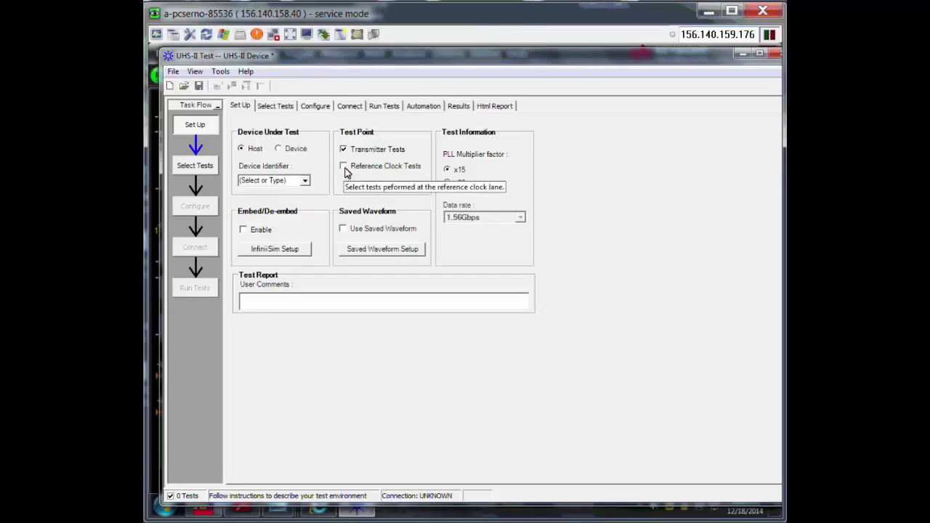
left_click(344, 167)
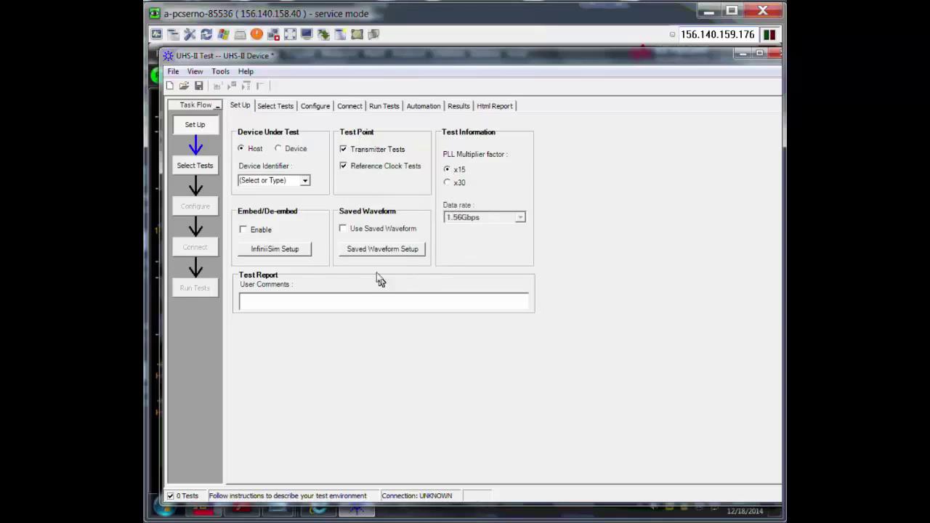
left_click(344, 230)
left_click(365, 254)
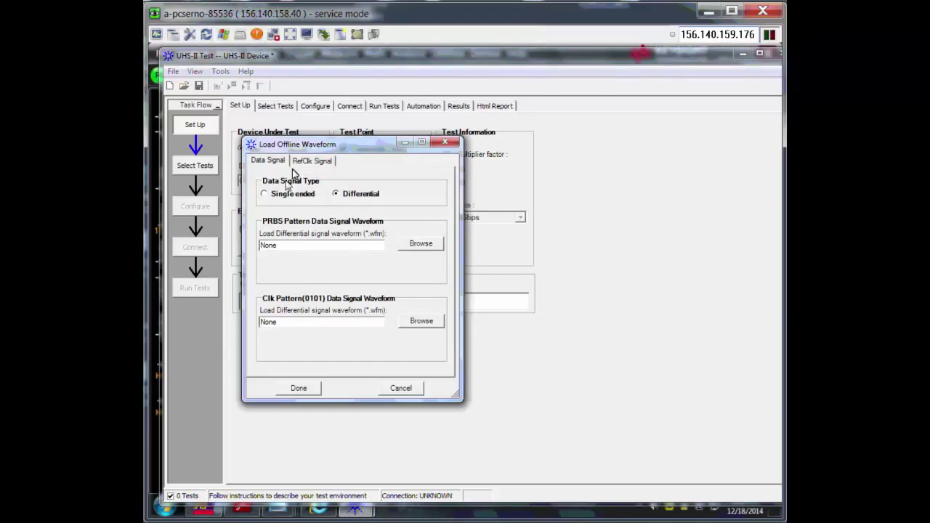
- Set both the data signal and reference clock signal types to Single ended
left_click(265, 196)
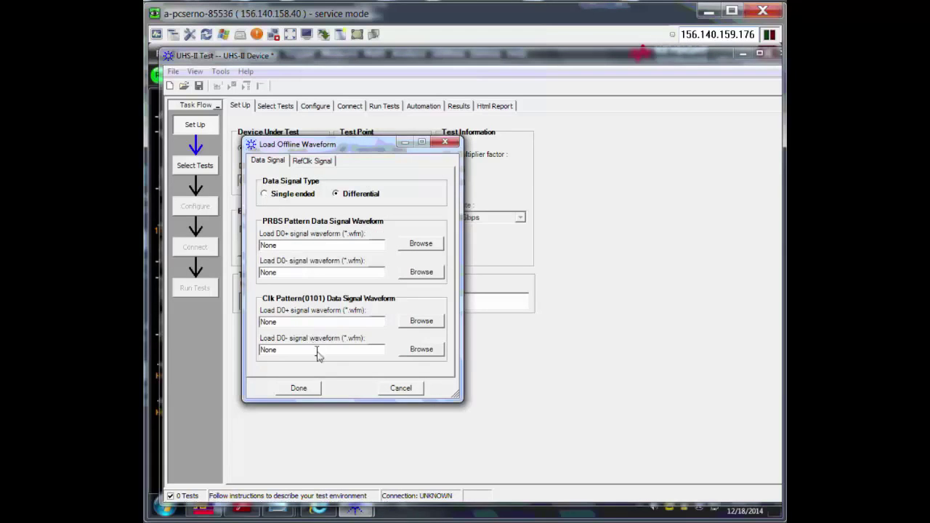
left_click(303, 162)
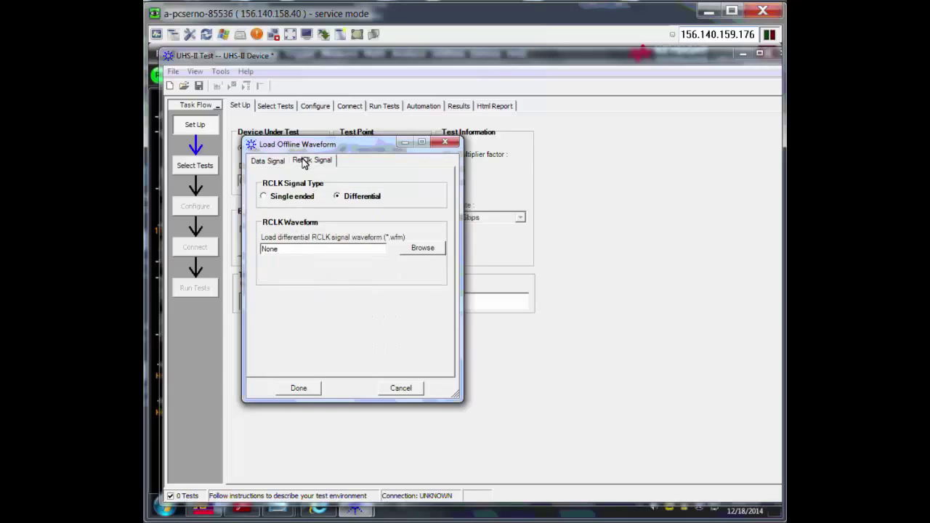
left_click(265, 197)
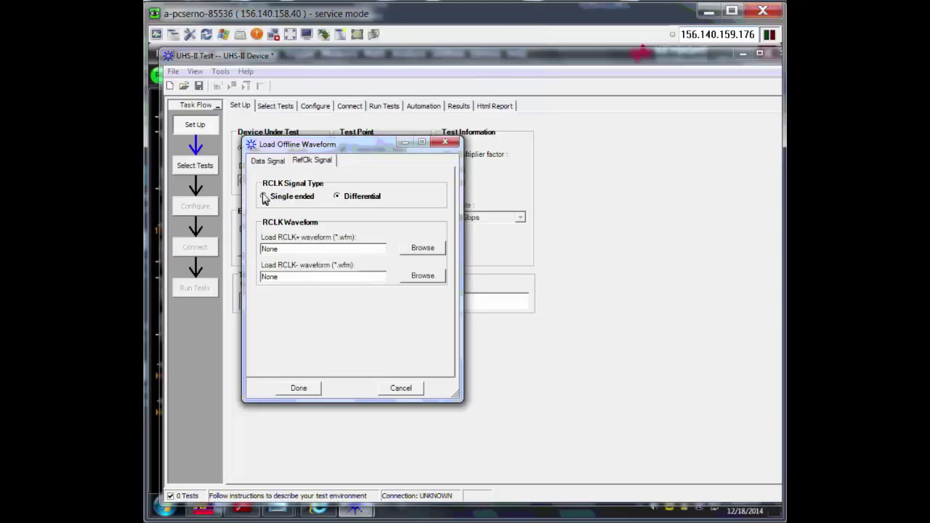
- Load TxDevice_DataChanASignal.wfm and TxDevice_DataChanBSignal.wfm as the PRBS D0+ and D0- waveforms
left_click(276, 165)
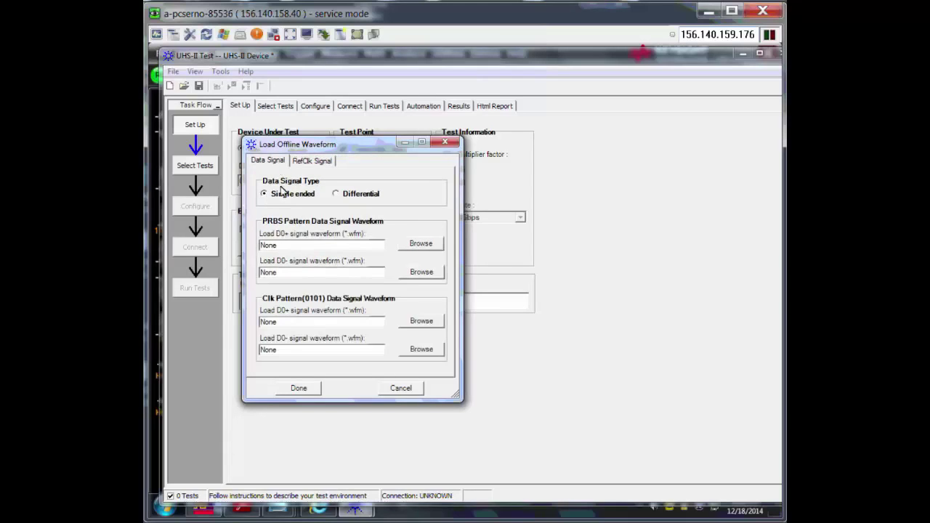
left_click(417, 245)
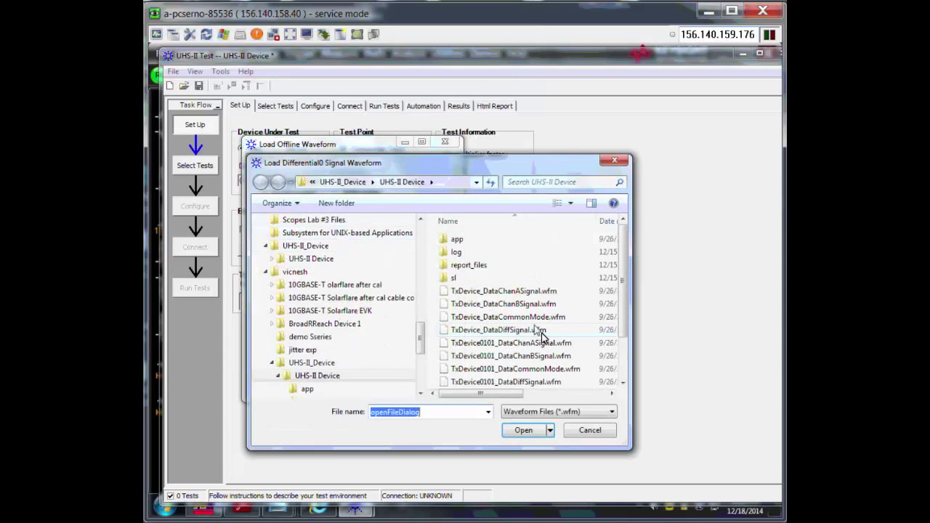
left_click(500, 293)
left_click(520, 431)
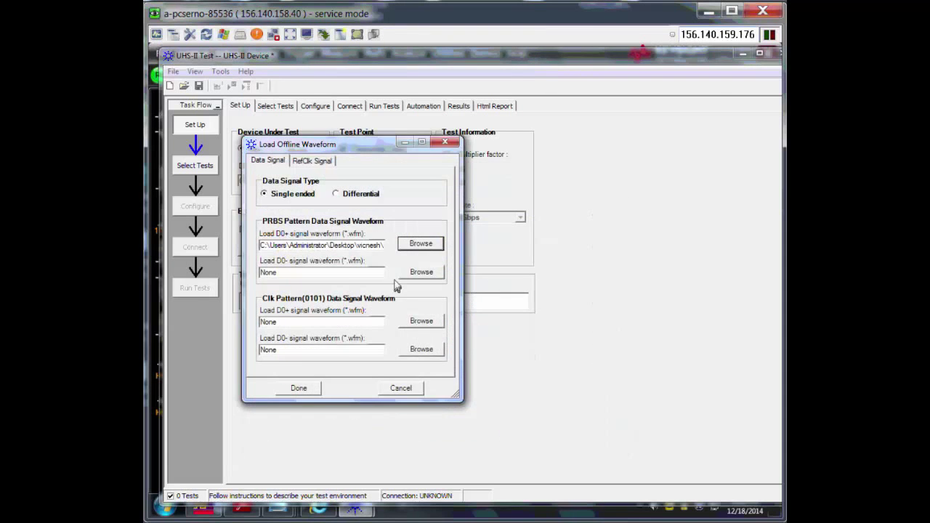
left_click(411, 276)
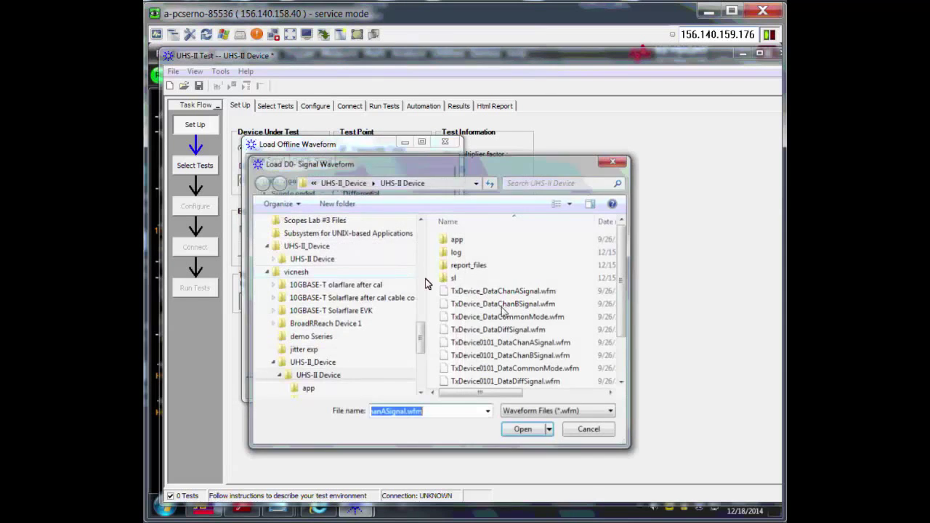
left_click(501, 303)
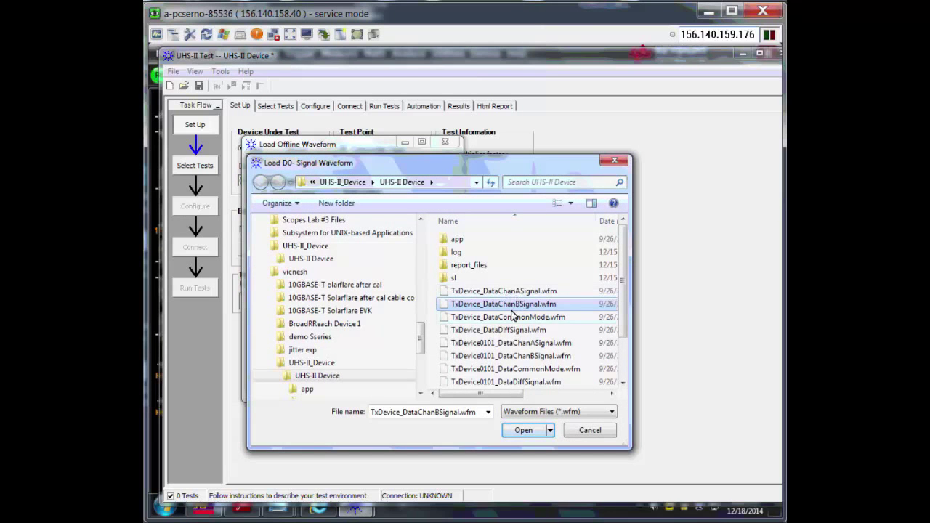
left_click(527, 430)
- Load TxDevice0101_DataChanASignal.wfm and TxDevice0101_DataChanBSignal.wfm as the clock pattern D0+ and D0- waveforms
left_click(424, 324)
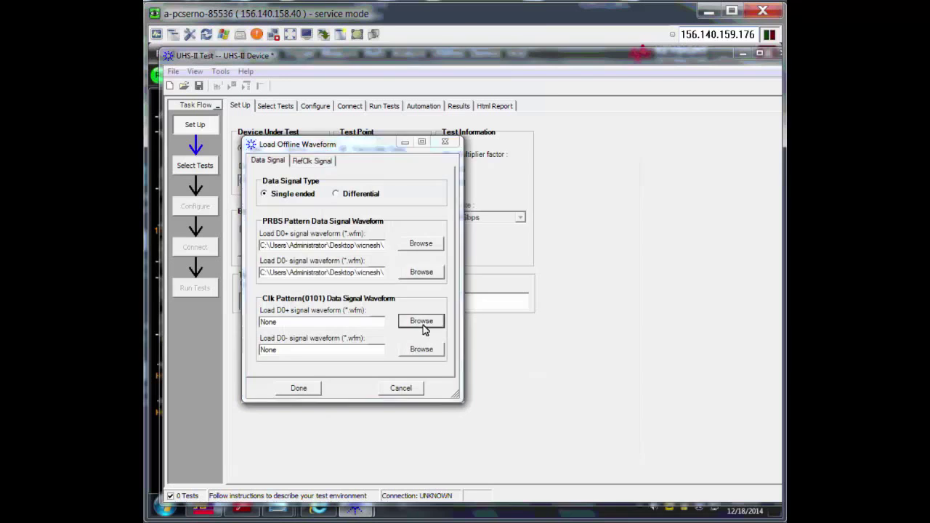
left_click(494, 346)
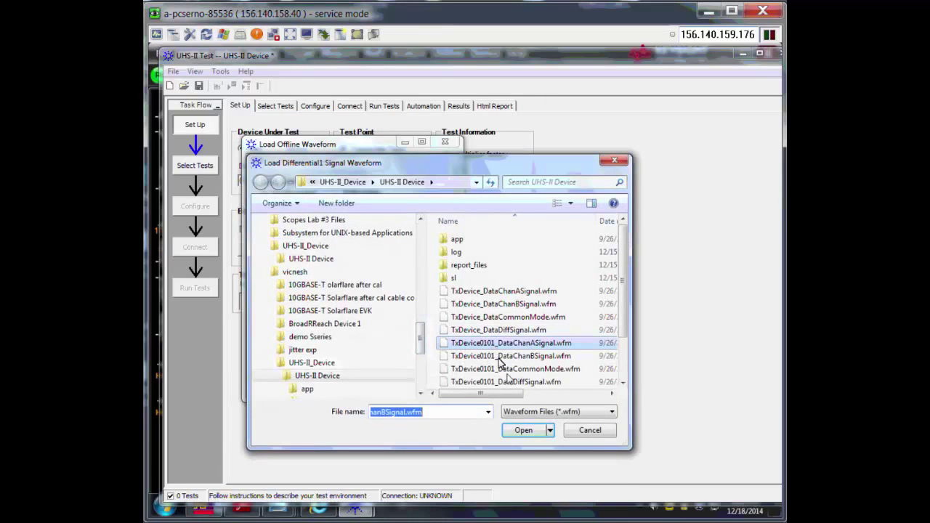
left_click(523, 430)
left_click(423, 349)
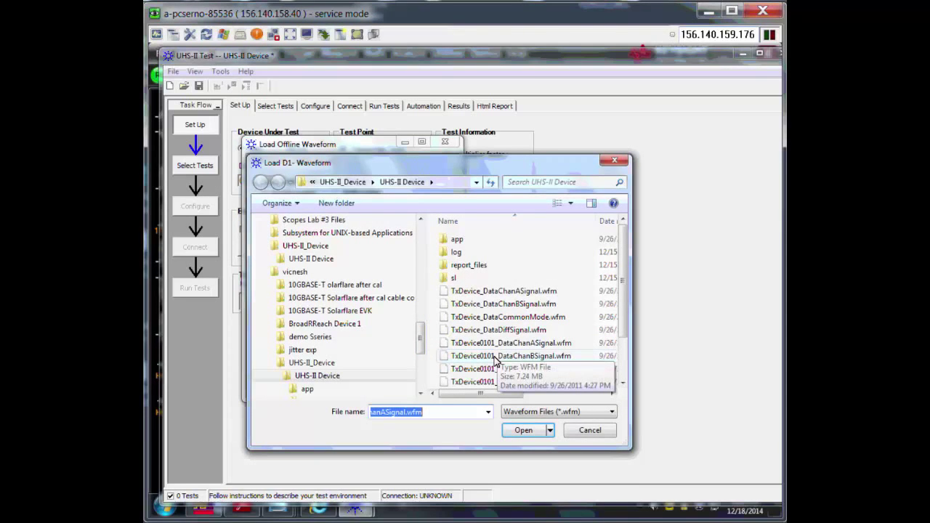
left_click(494, 356)
left_click(523, 430)
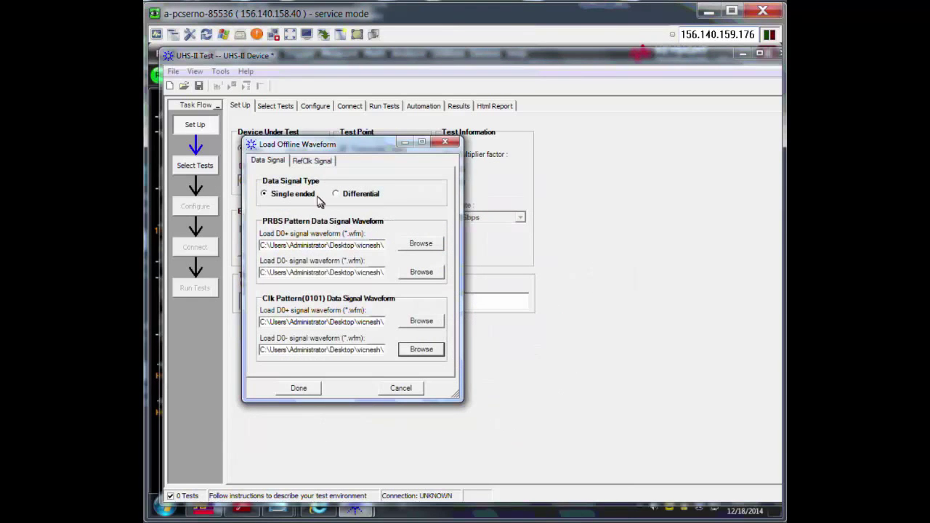
- Load TxRefClk_DataChanASignal.wfm as the RCLK+ reference clock waveform
left_click(309, 163)
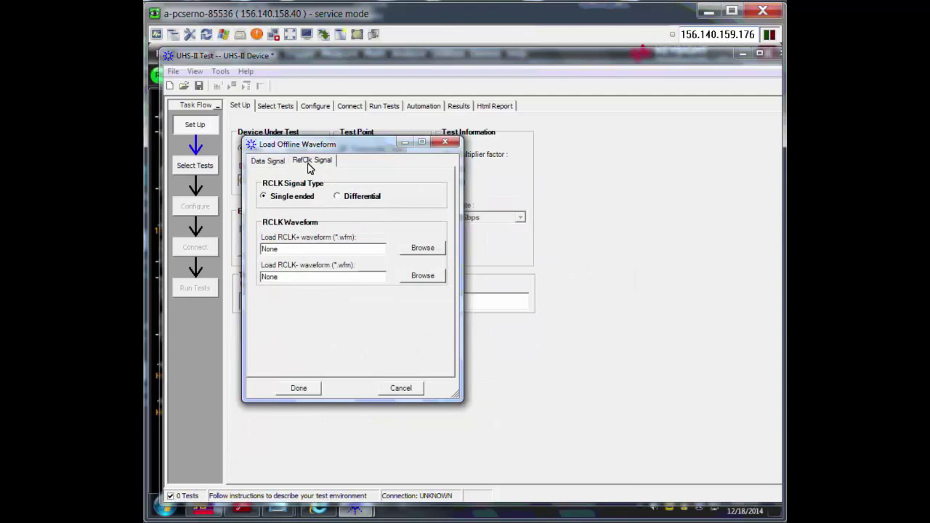
left_click(412, 254)
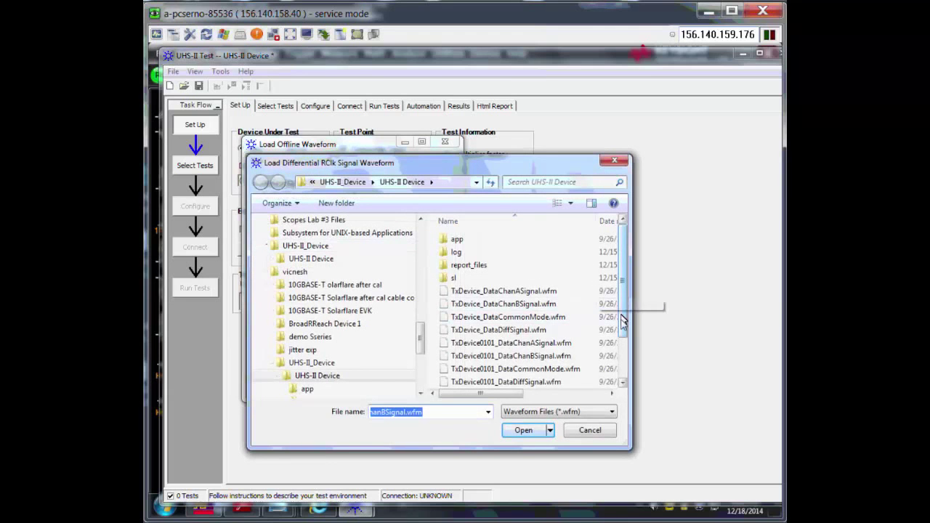
left_click_drag(621, 329, 619, 367)
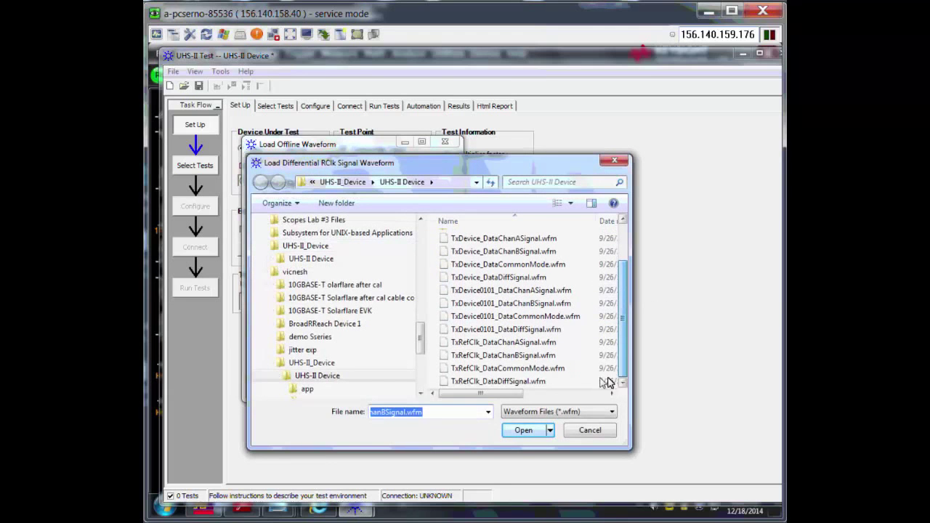
left_click(480, 342)
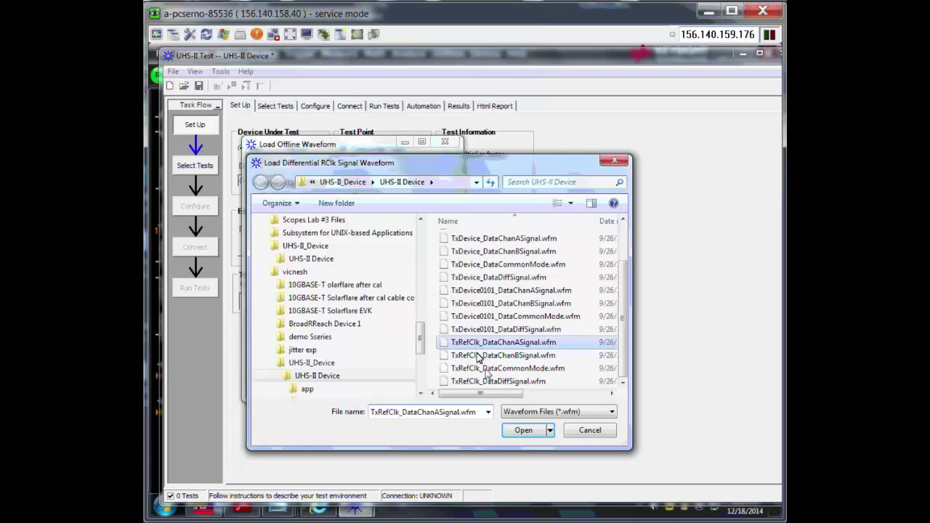
left_click(512, 431)
- Load TxRefClk_DataChanBSignal.wfm as the RCLK- waveform and finish with Done
left_click(422, 276)
left_click(625, 353)
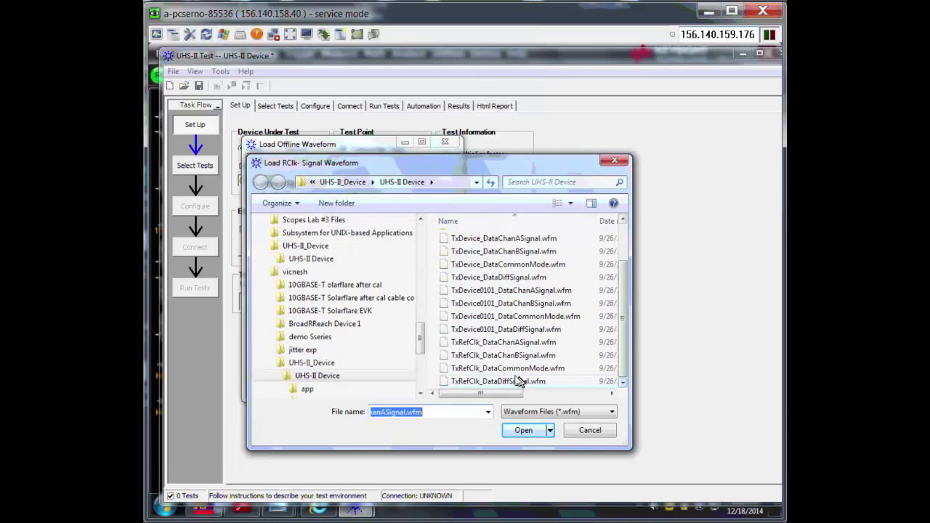
left_click(499, 357)
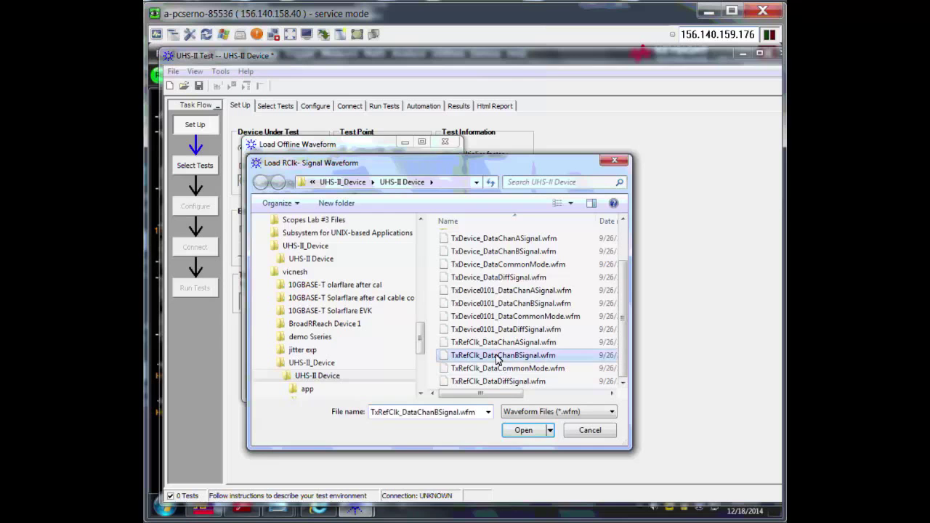
left_click(525, 434)
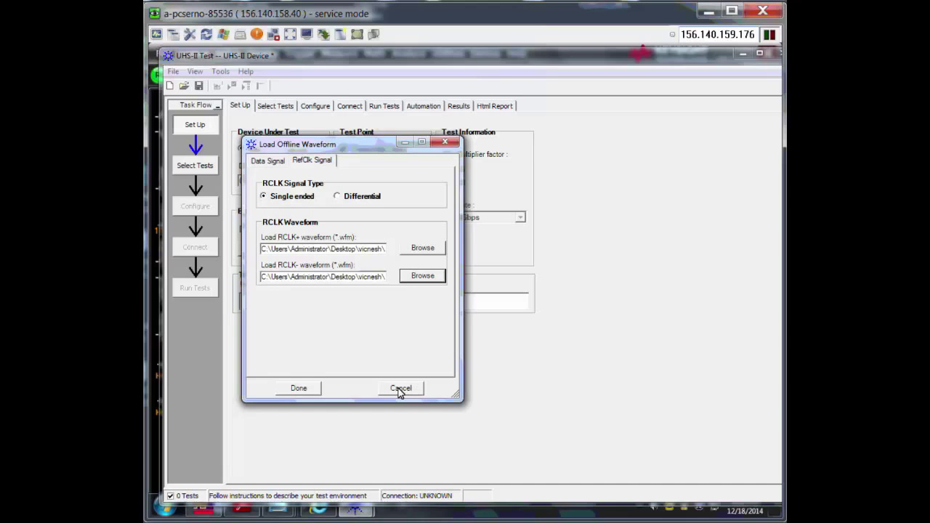
left_click(303, 388)
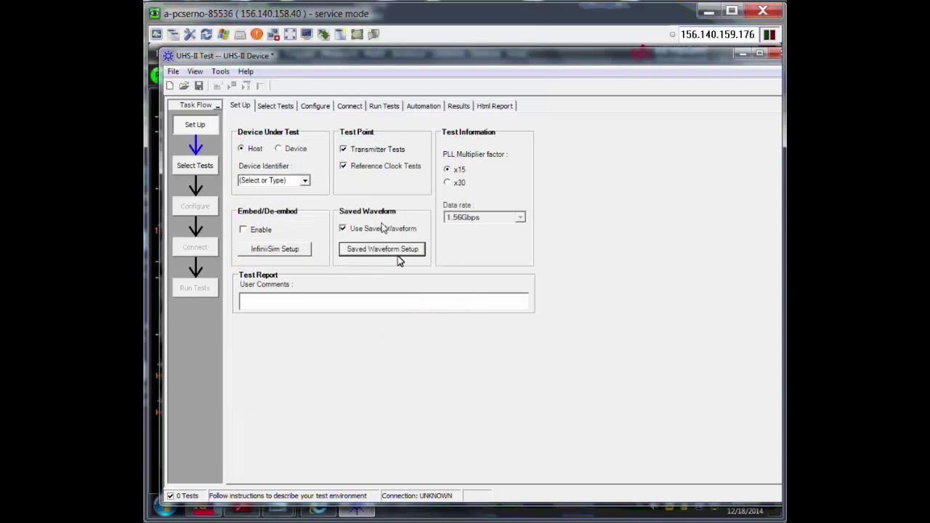
- On Select Tests, expand Transmitter and Reference Clock groups and their Signal Quality and Common Mode Voltage nodes
left_click(271, 109)
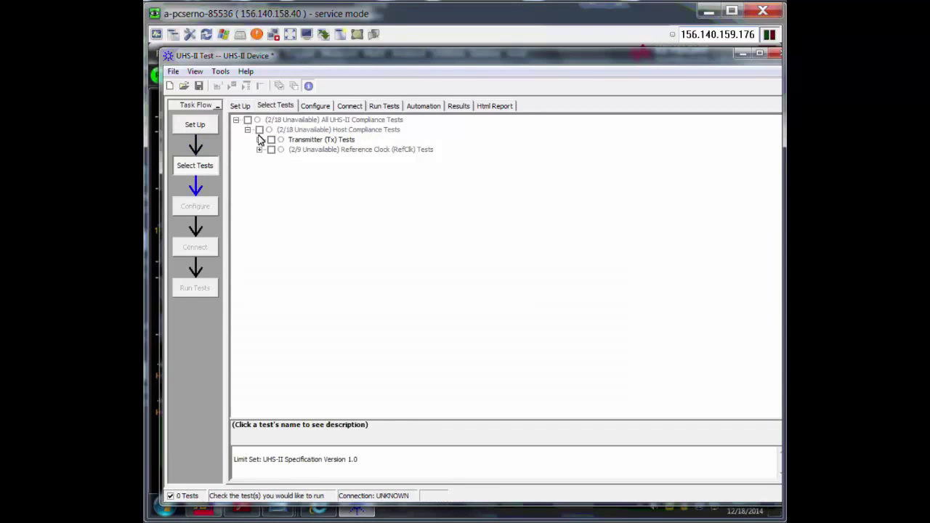
left_click(259, 139)
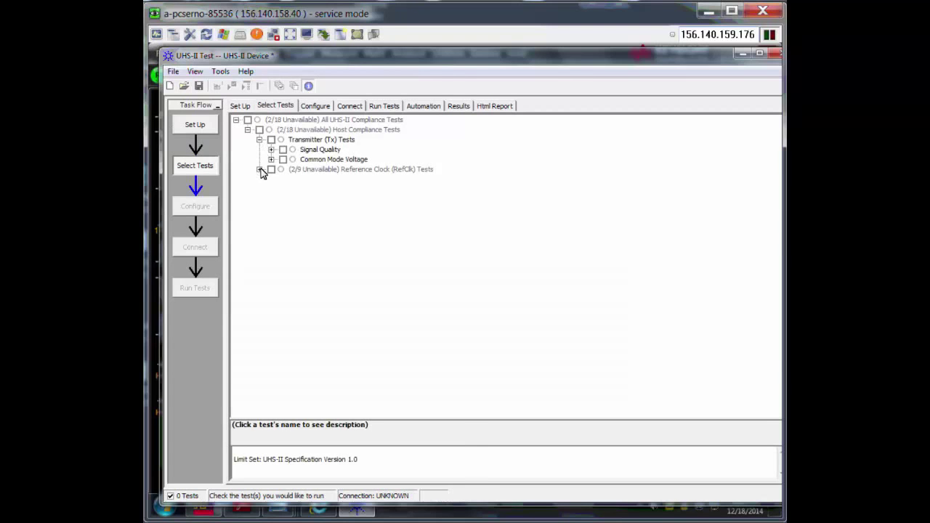
left_click(259, 169)
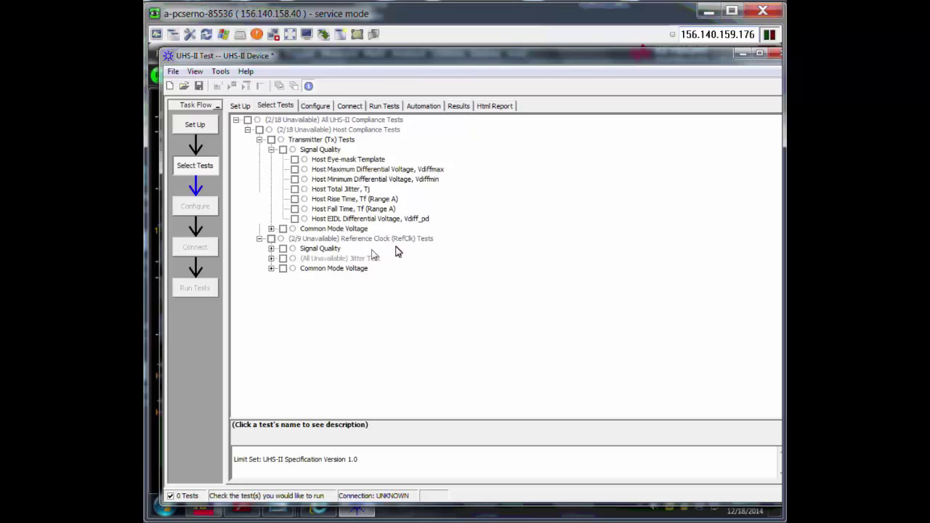
left_click(271, 229)
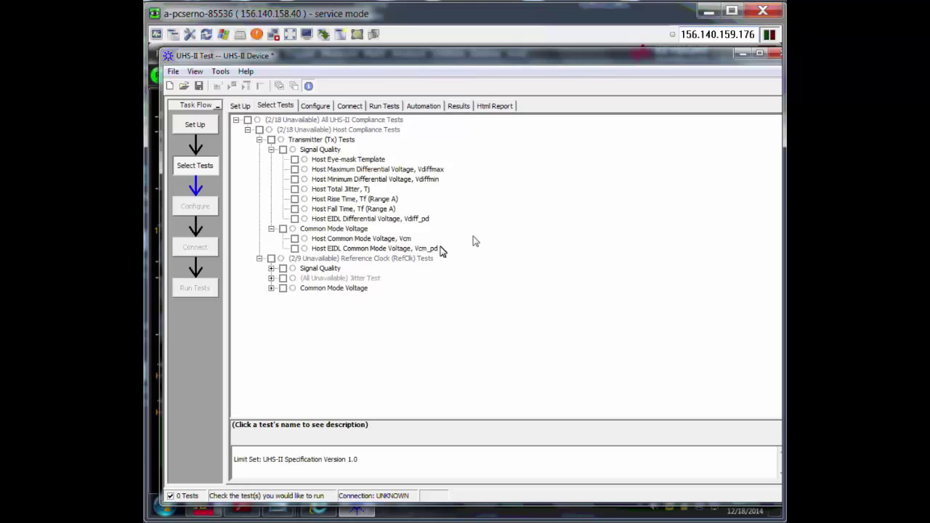
left_click(271, 268)
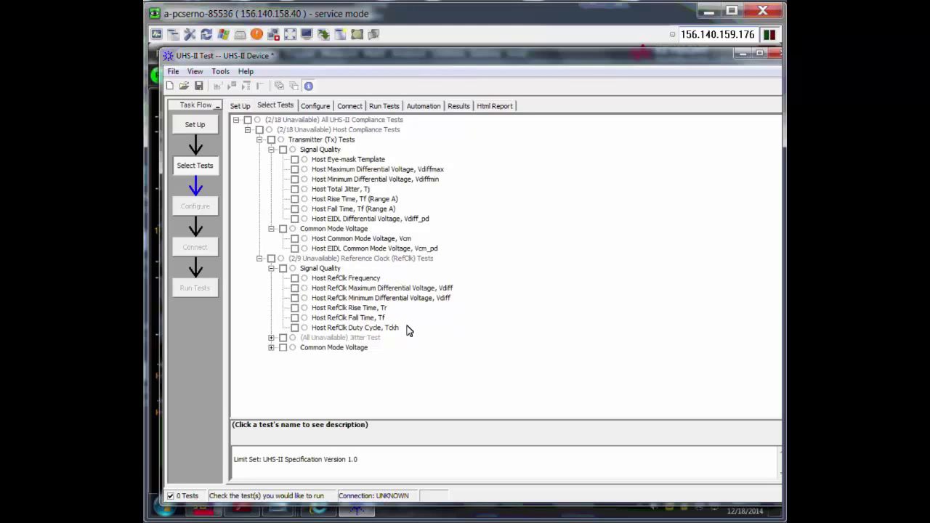
left_click(271, 348)
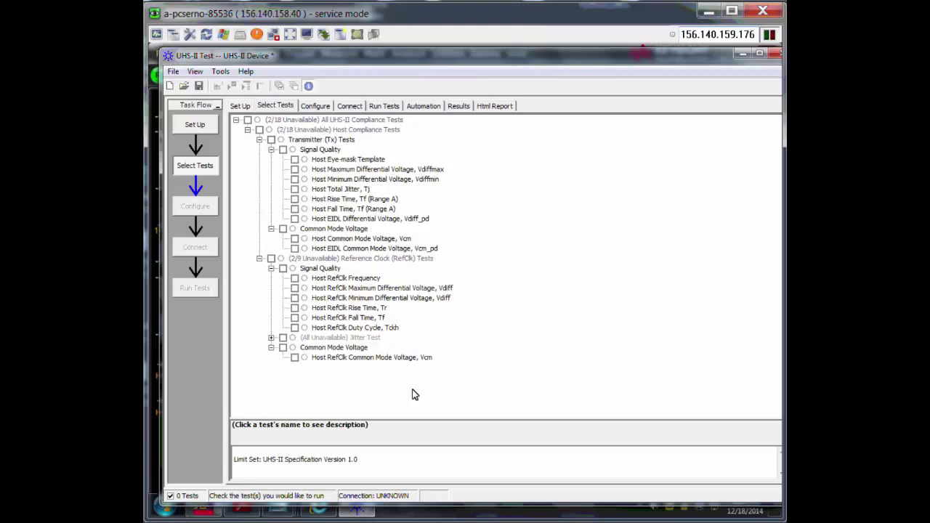
- Open the Configure tab to view jitter settings and probe connection types
left_click(320, 109)
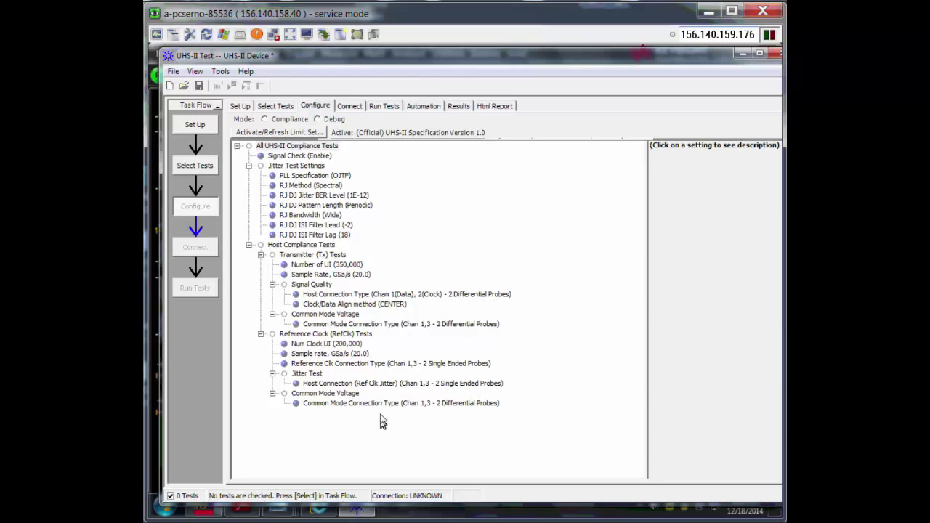
- Select only the Transmitter Signal Quality Host Eye-mask Template test
left_click(350, 107)
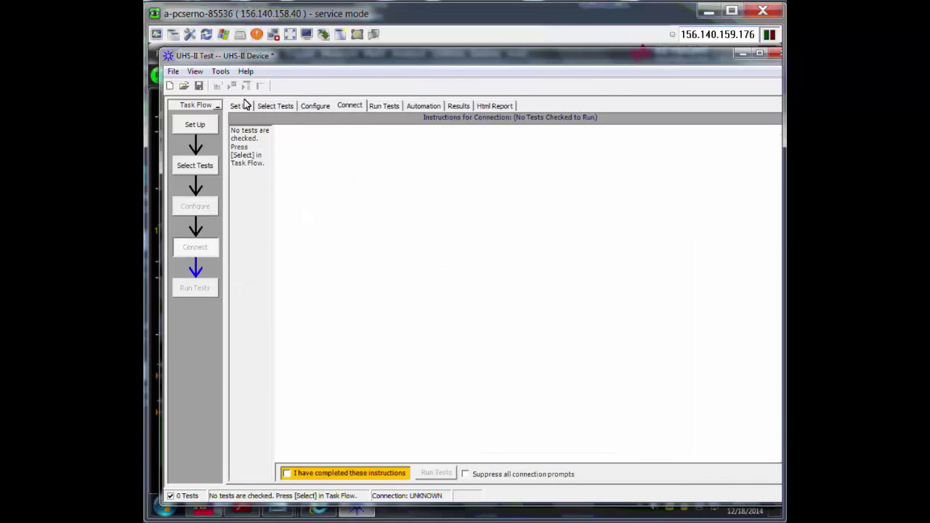
left_click(276, 109)
left_click(259, 140)
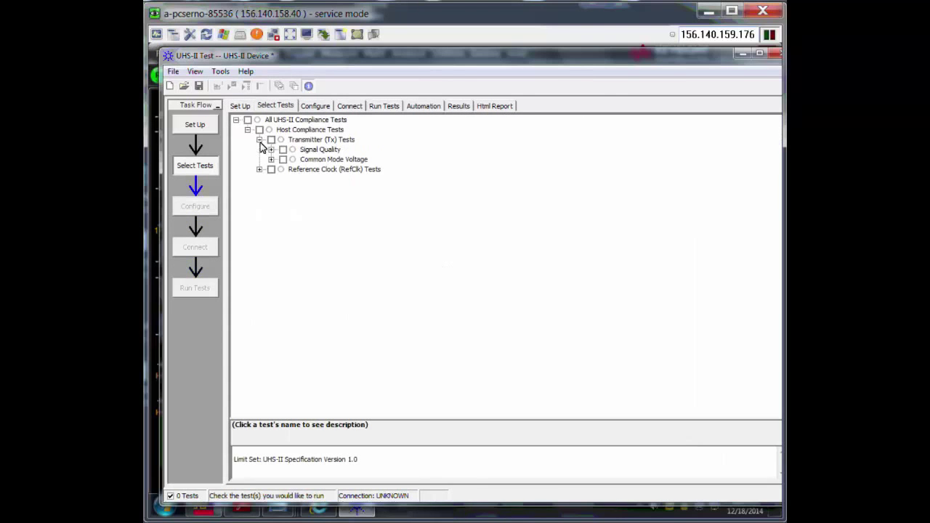
left_click(271, 149)
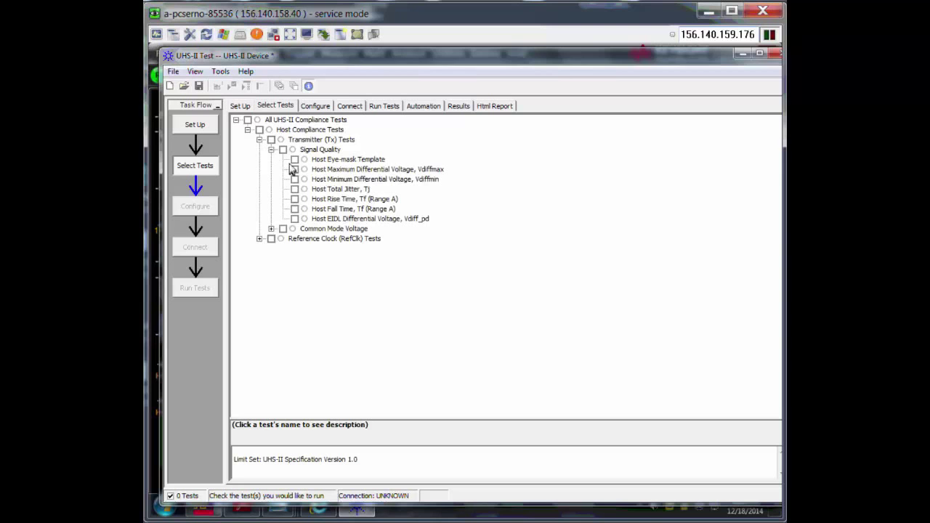
left_click(294, 159)
- Confirm the Tx Pins connection is complete, then view Run Tests, Automation and Results pages
left_click(351, 108)
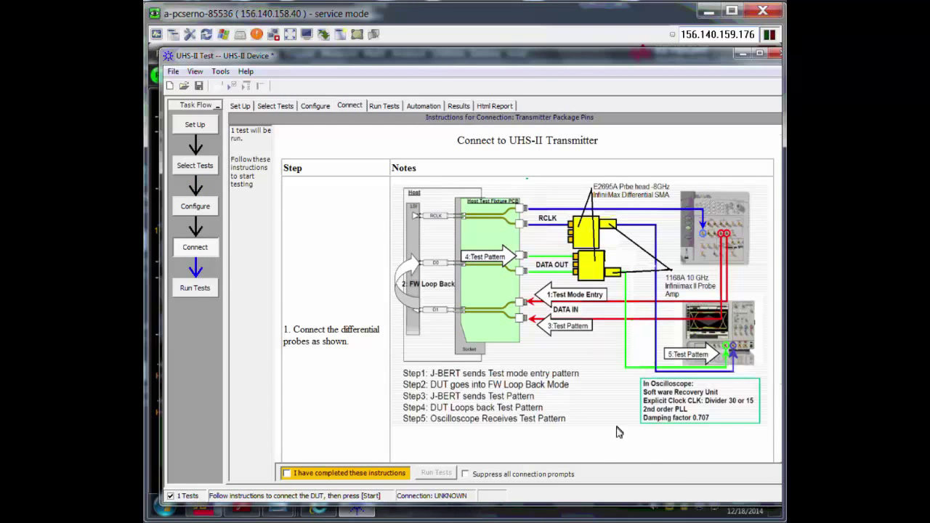
left_click(287, 473)
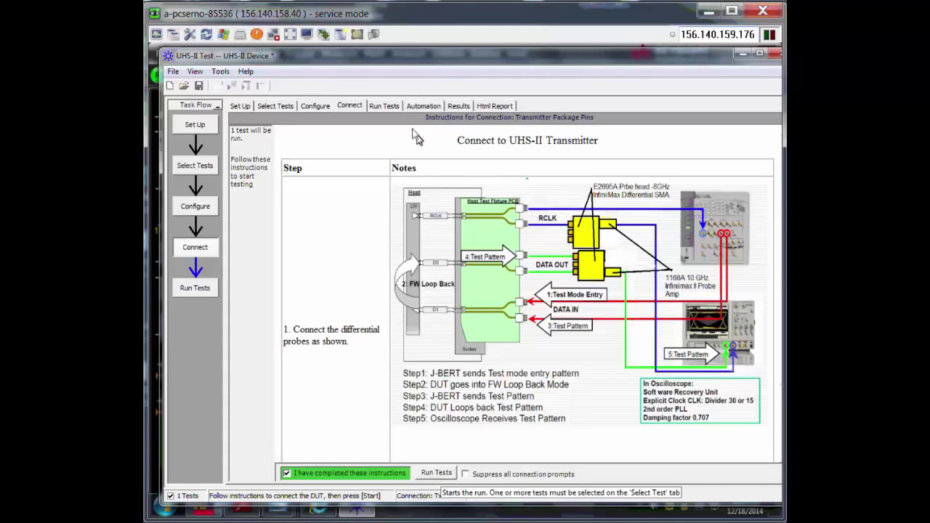
left_click(392, 105)
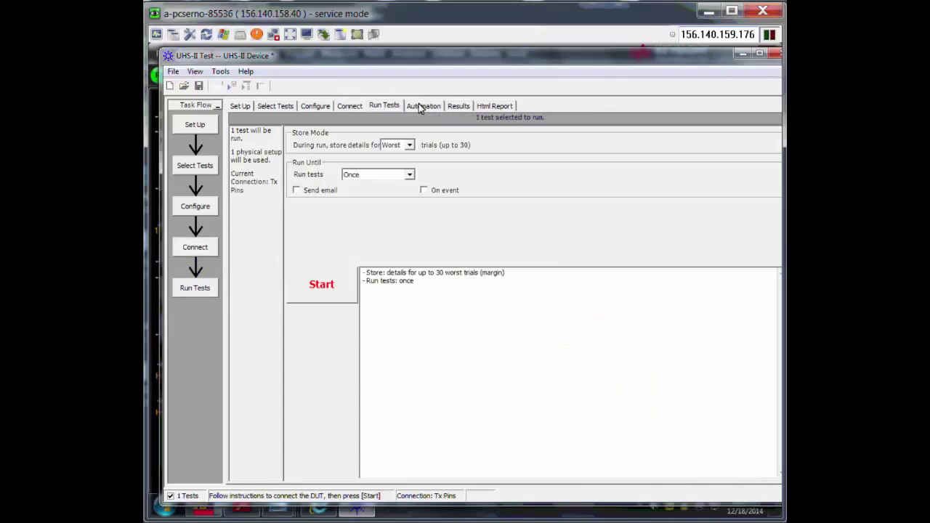
left_click(419, 105)
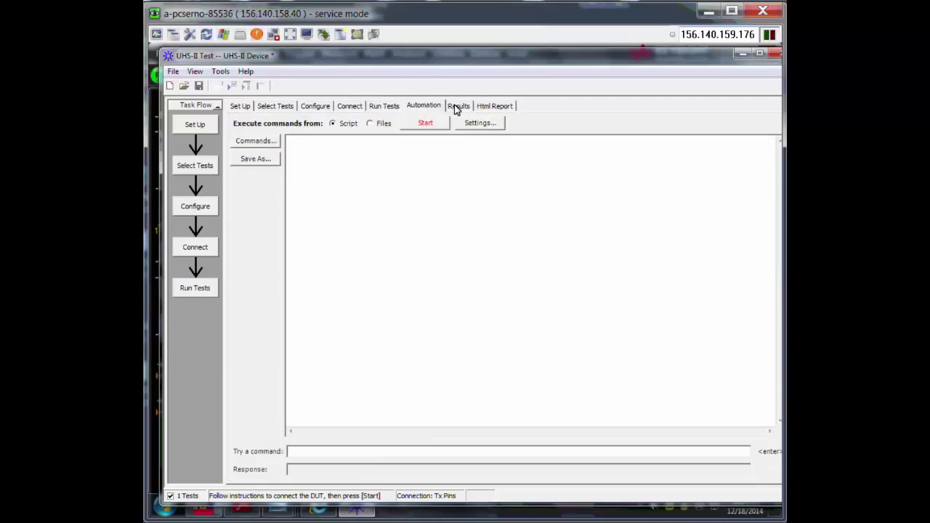
left_click(457, 107)
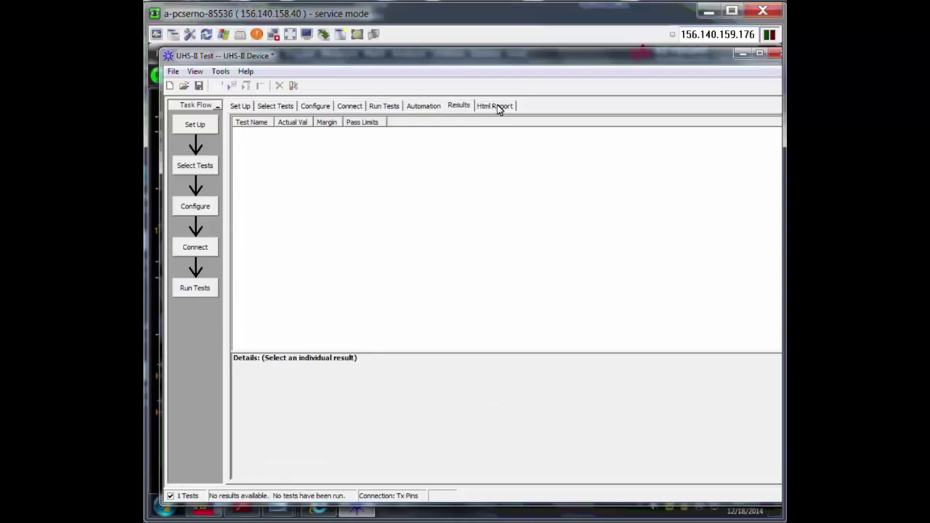
- Open UHS-II Device.proj without saving current changes and acknowledge the read-only notice
left_click(184, 86)
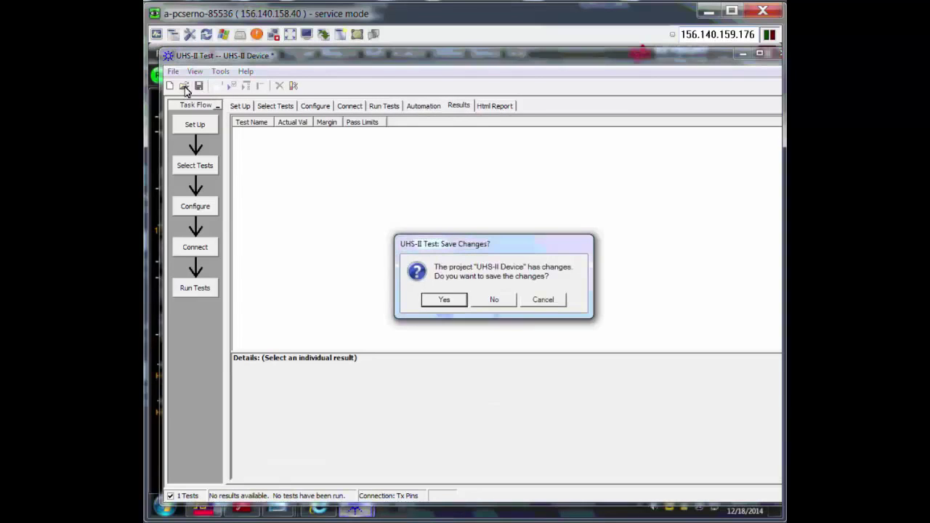
left_click(488, 302)
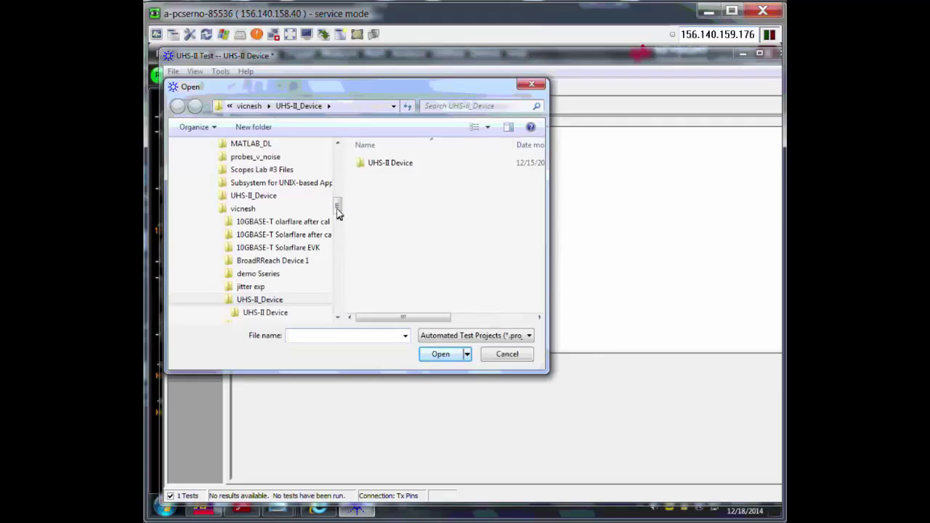
double_click(367, 165)
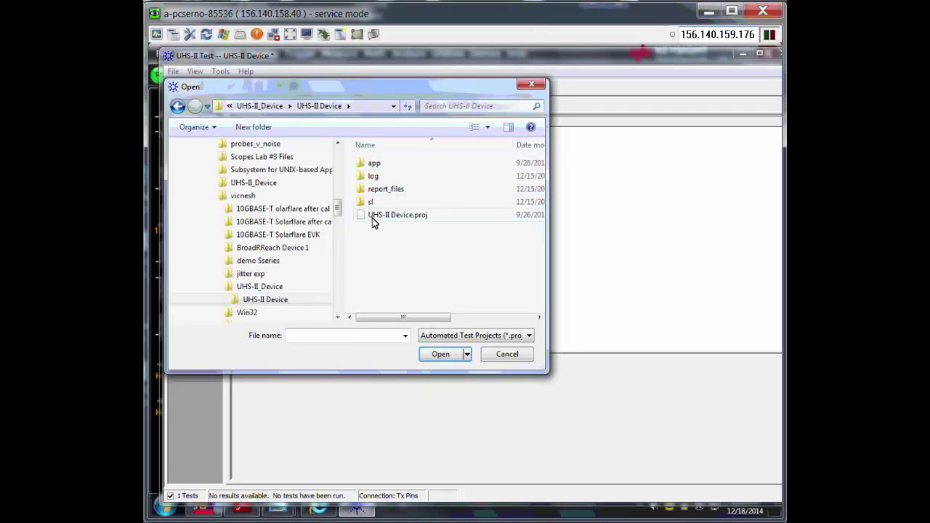
left_click(373, 216)
left_click(440, 355)
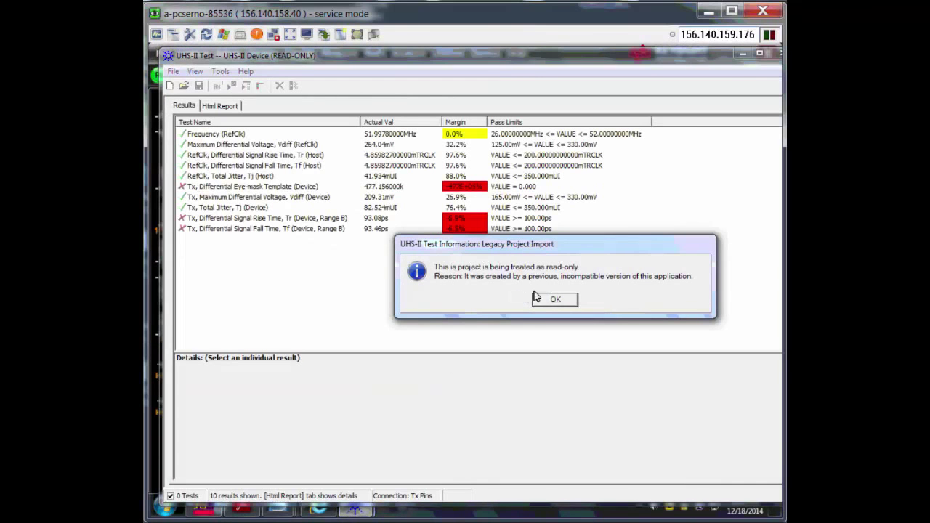
left_click(552, 300)
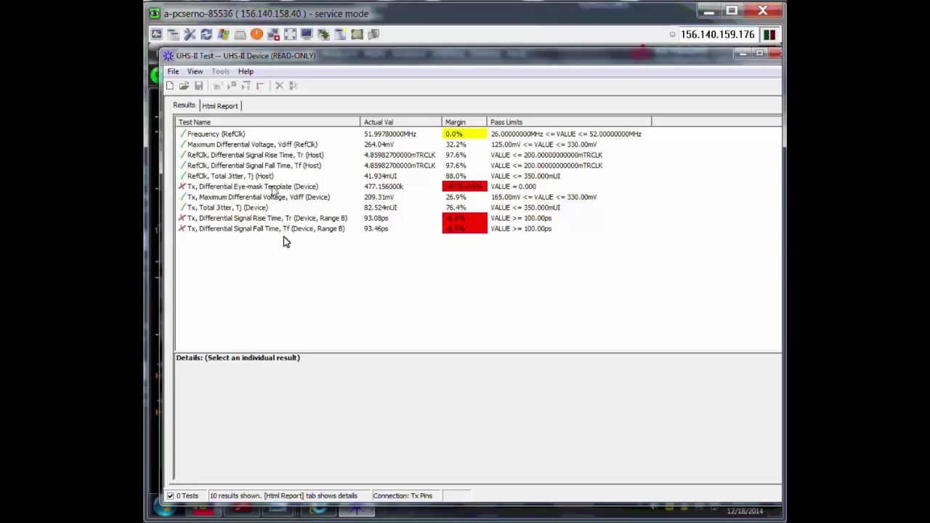
- Show the Html Report tab with Overall Results: 3 of 10 Tests Failed
left_click(233, 107)
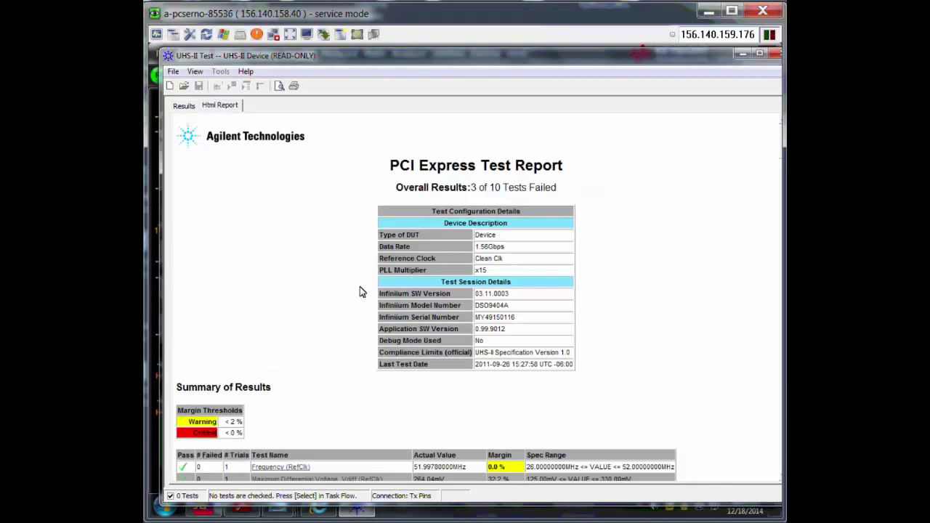
- Scroll the HTML report past waveform and jitter sections to the failed Tx Differential Eye-mask Template plot
scroll(359, 292, "down", 4)
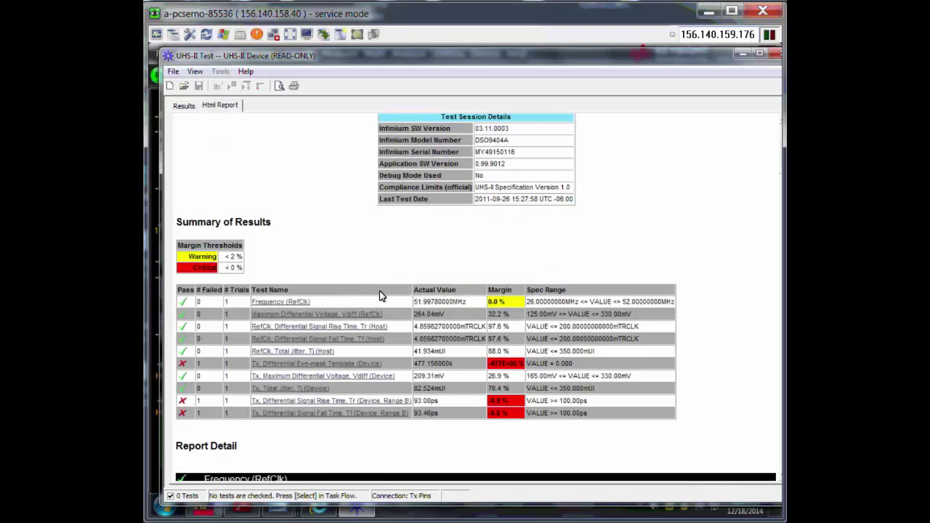
scroll(379, 296, "down", 4)
scroll(382, 298, "down", 4)
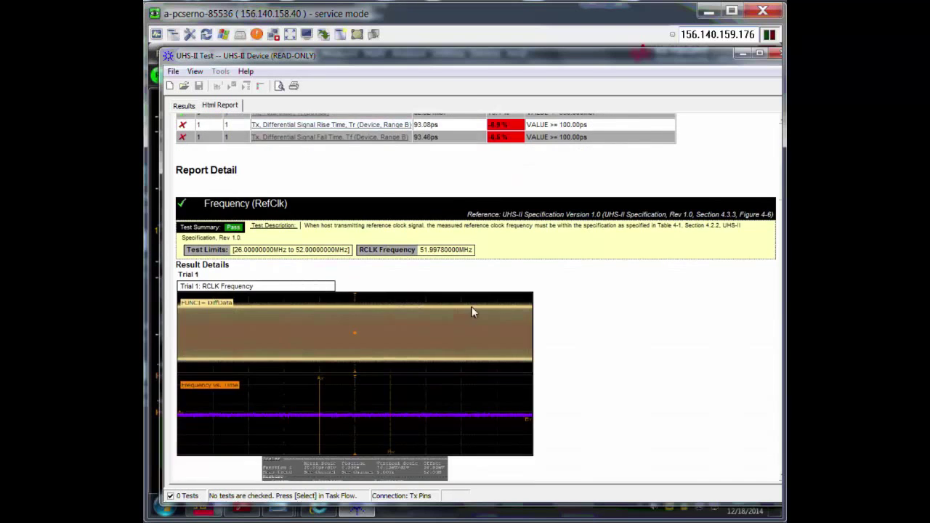
scroll(563, 323, "down", 3)
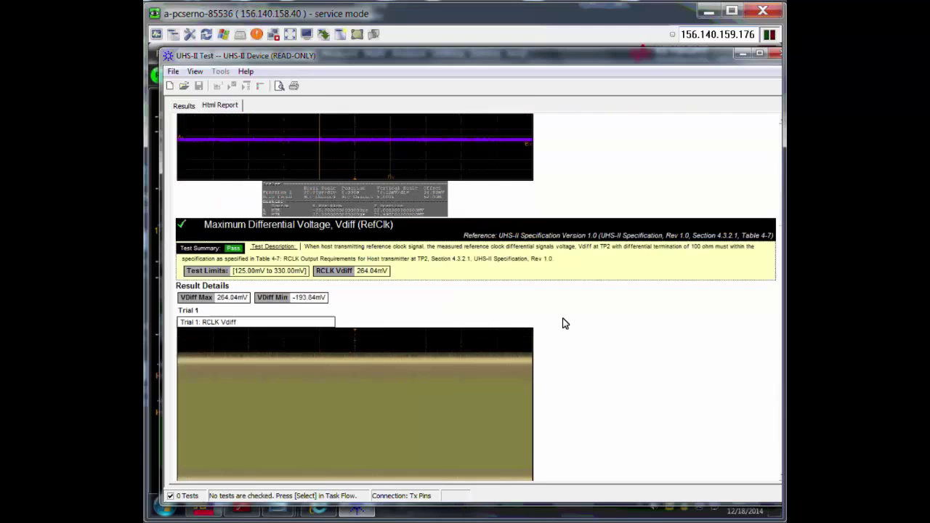
scroll(565, 324, "down", 12)
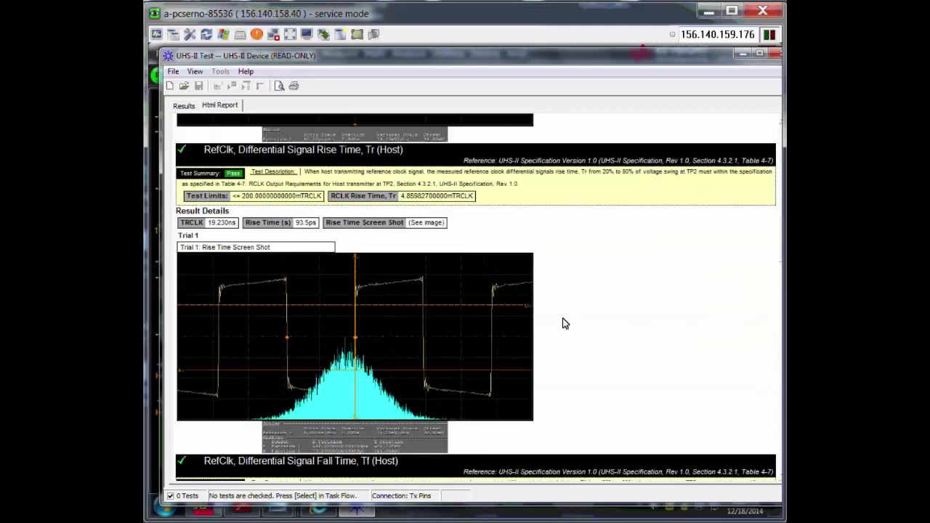
scroll(565, 323, "down", 3)
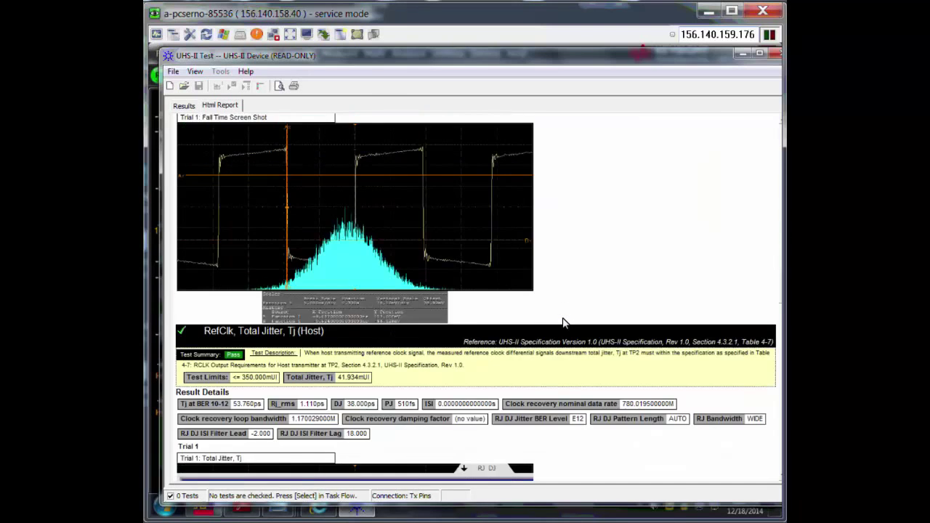
scroll(564, 323, "down", 5)
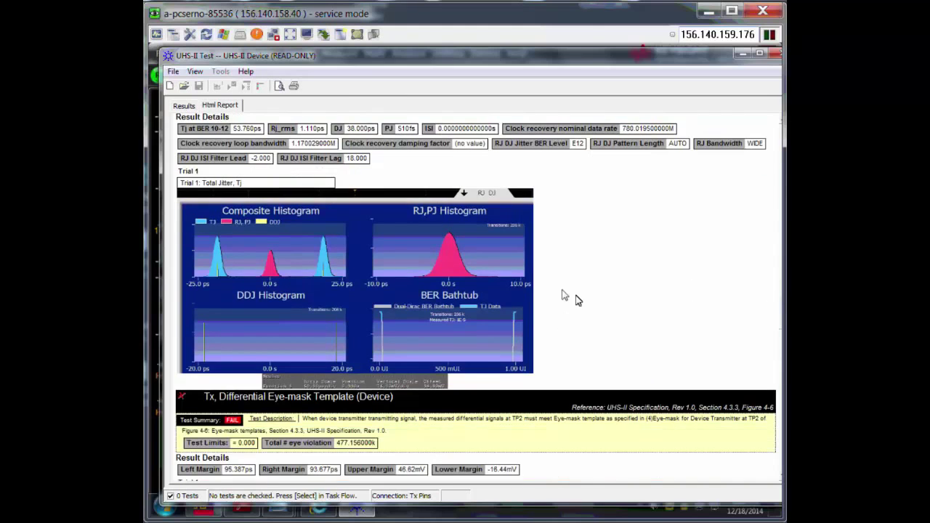
scroll(592, 317, "up", 2)
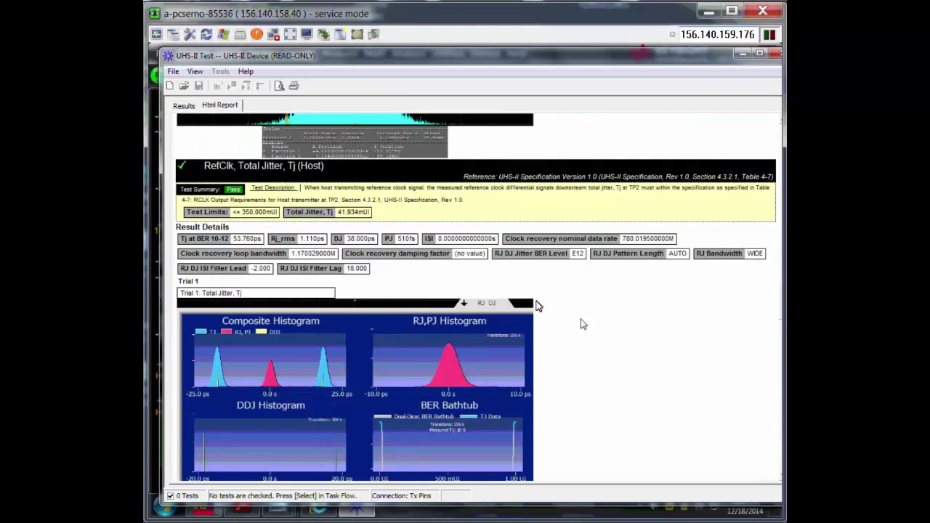
scroll(647, 355, "down", 8)
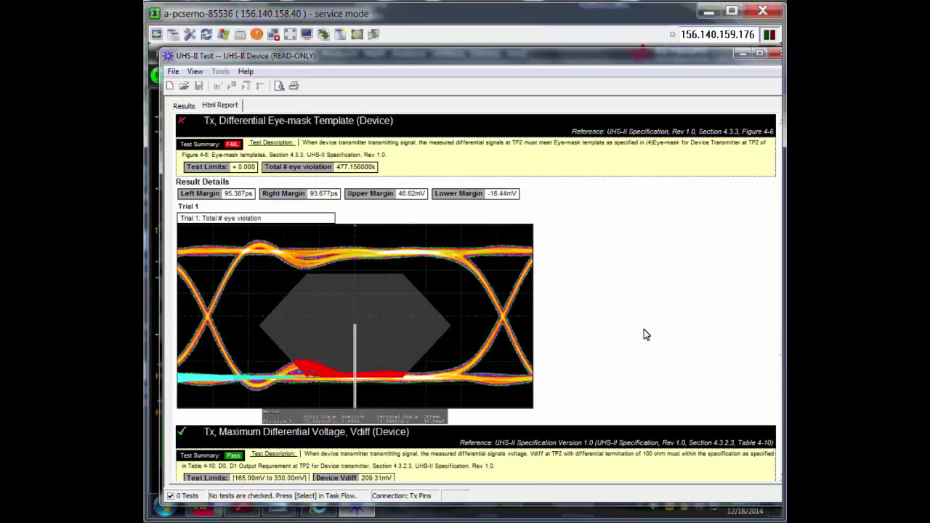
- Scroll the HTML report up to the Summary of Results and RefClk Frequency (51.99780000MHz, pass)
scroll(643, 331, "down", 3)
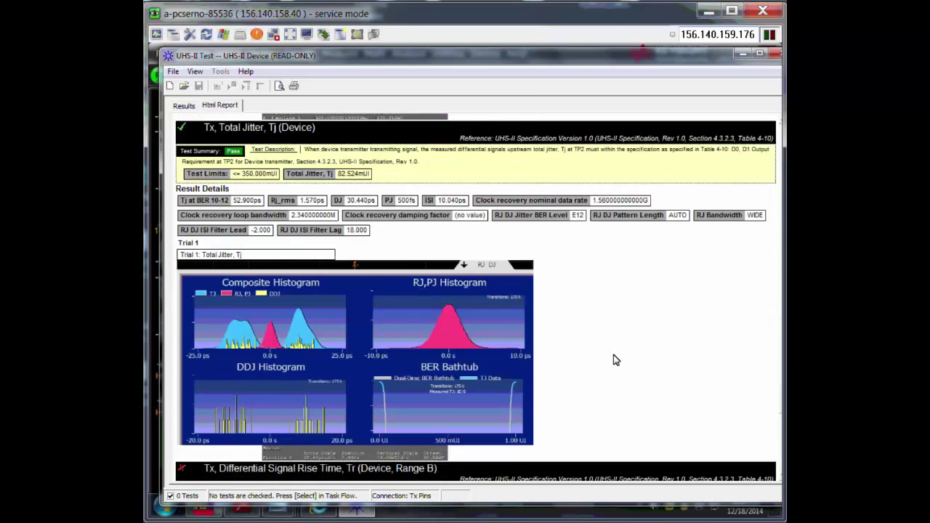
scroll(614, 359, "up", 20)
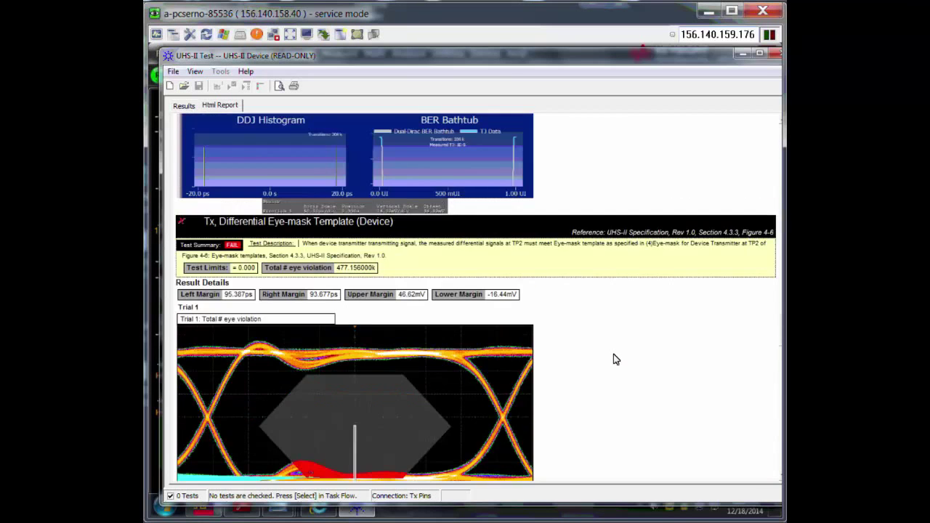
scroll(614, 359, "up", 10)
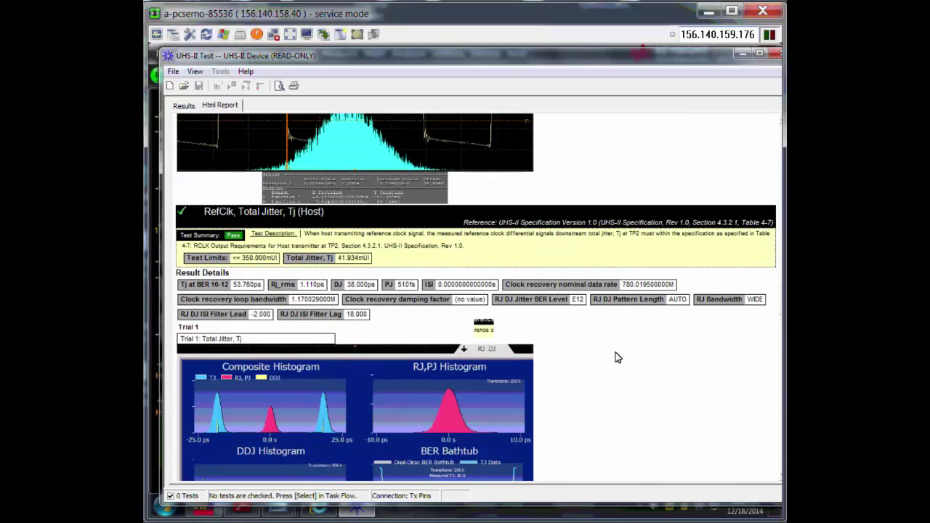
scroll(614, 358, "down", 15)
scroll(614, 357, "up", 5)
scroll(614, 358, "up", 15)
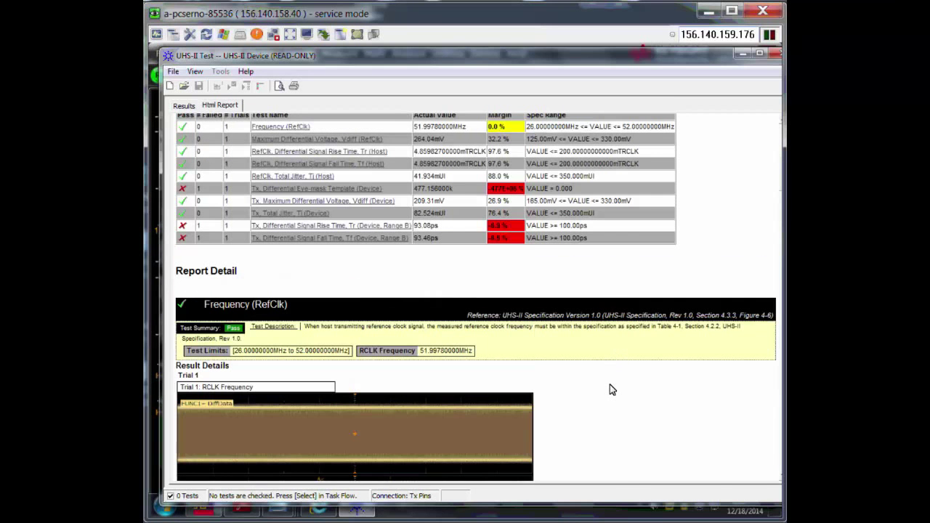